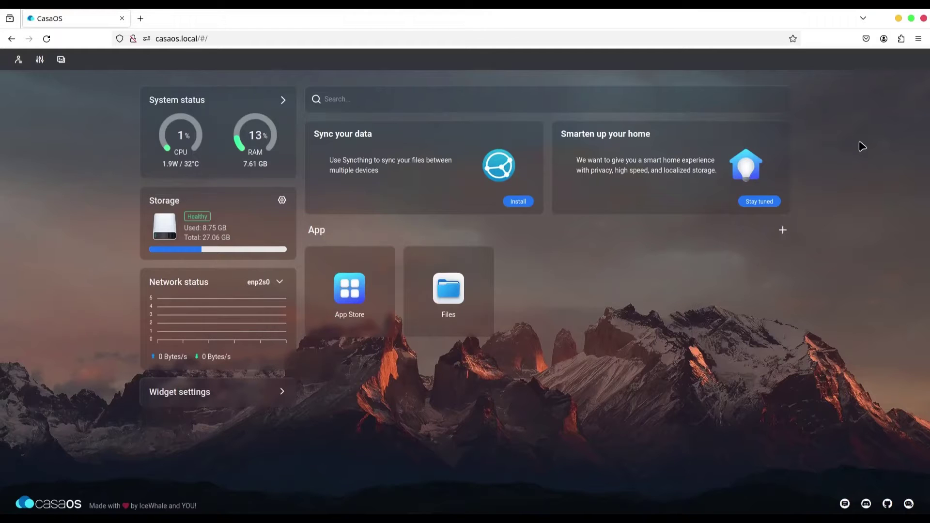
# - Search the package catalogue for 'alist', then close the package manager
pyautogui.moveTo(2, 319)
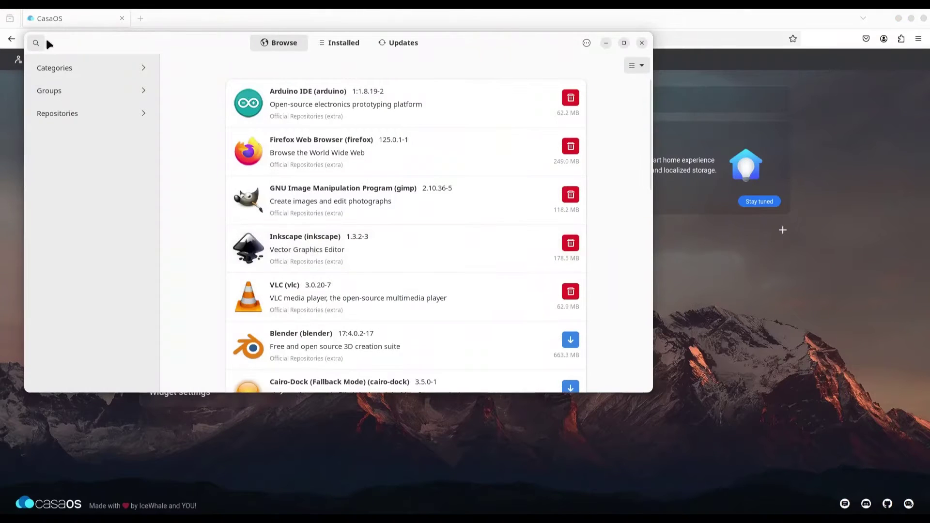
pyautogui.click(38, 42)
pyautogui.write('a')
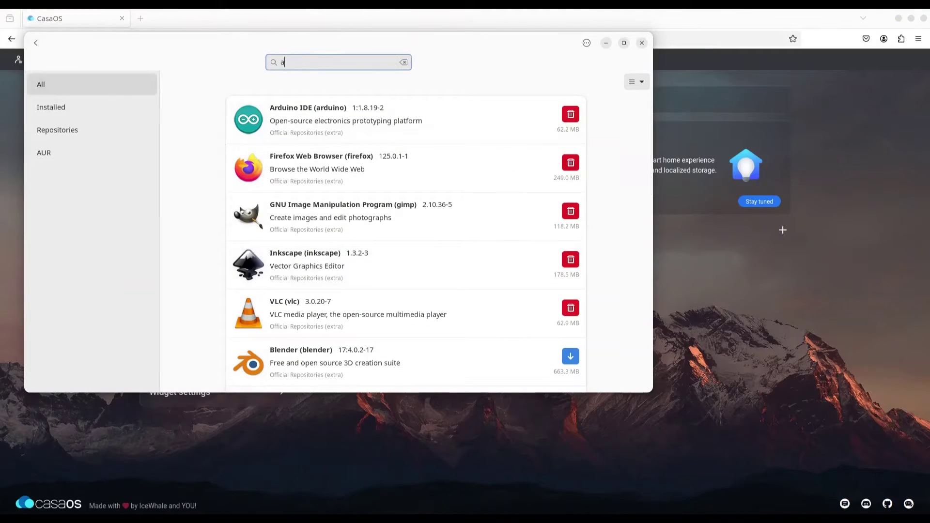
pyautogui.write('list')
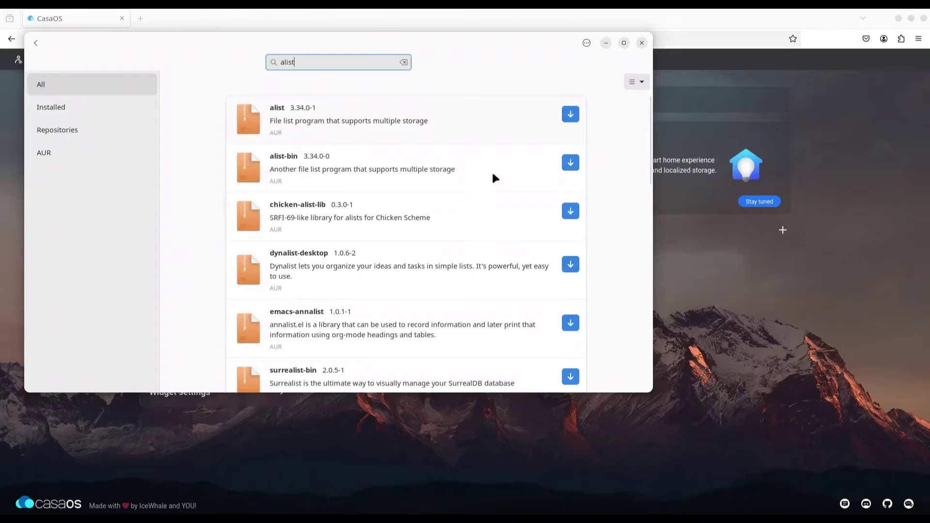
pyautogui.click(641, 42)
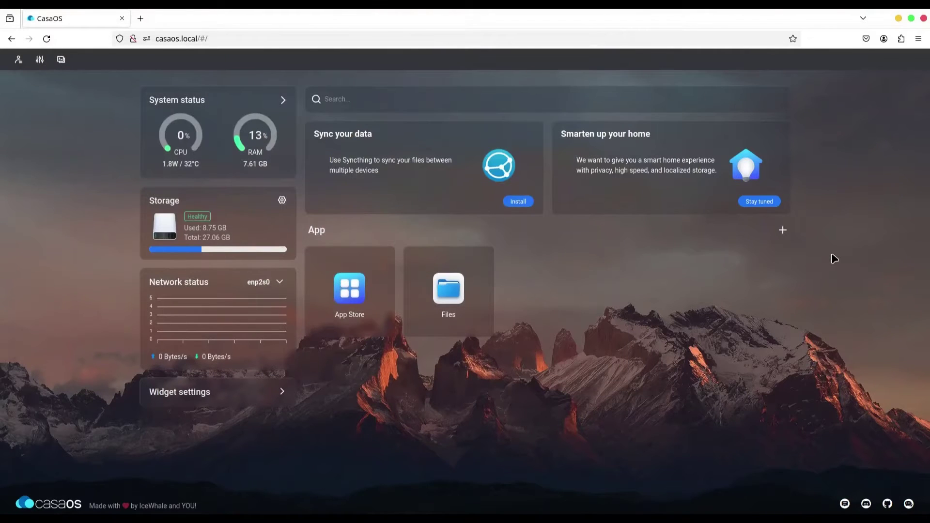
# - Install Alist from the App Store, skip past the password tip, and launch it
pyautogui.click(353, 294)
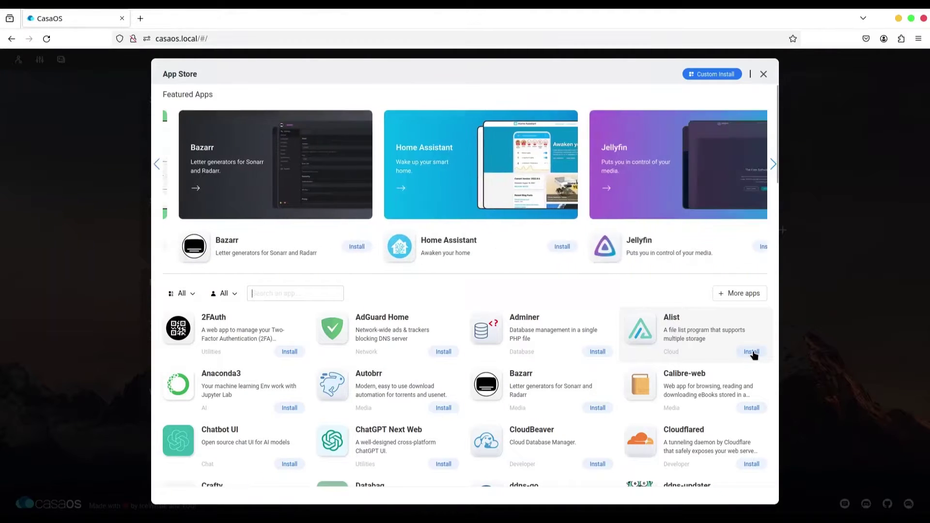
pyautogui.click(752, 352)
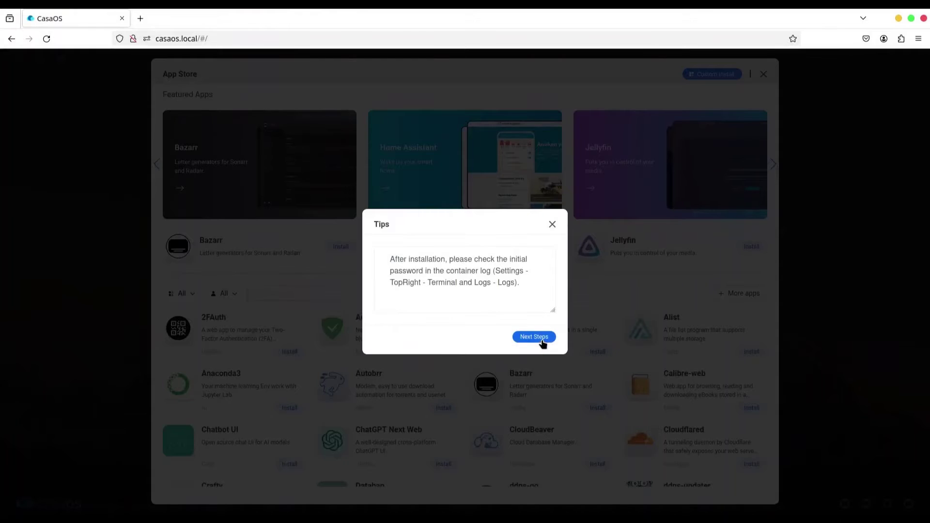
pyautogui.click(542, 337)
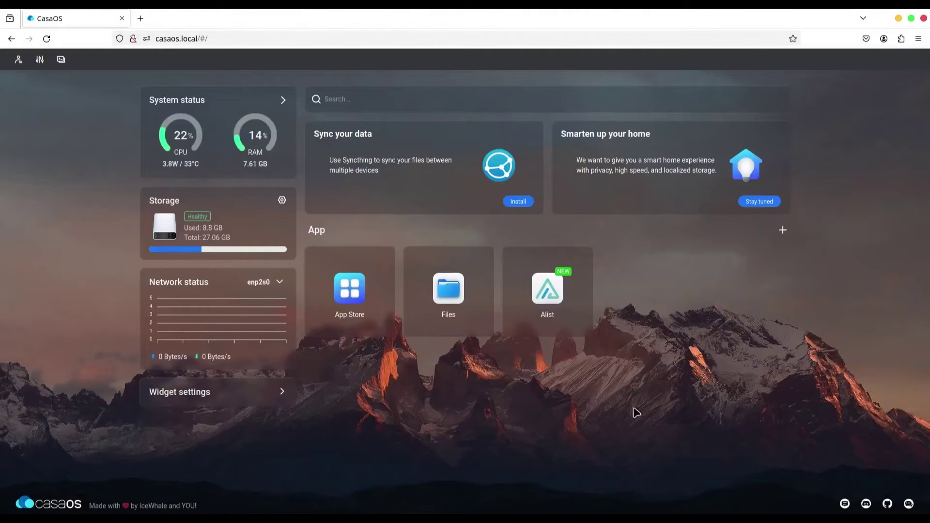
pyautogui.click(550, 296)
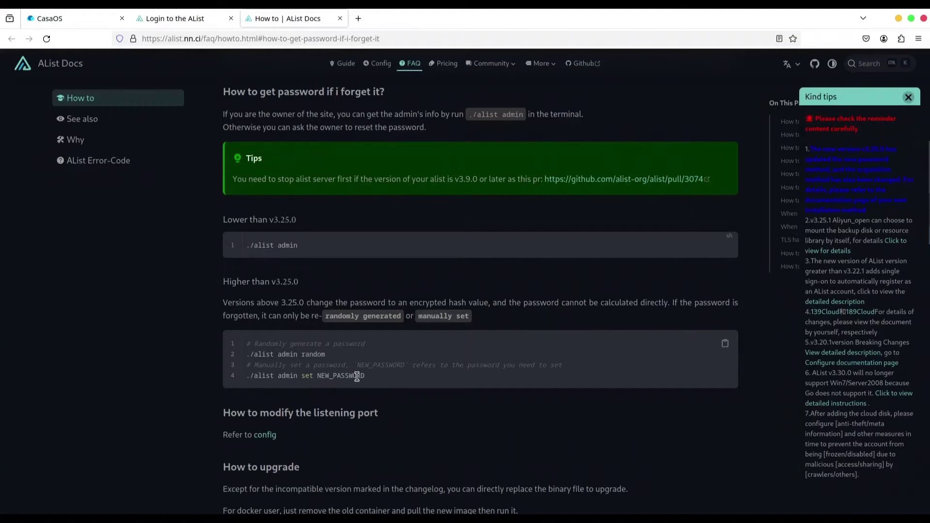
# - Copy 'docker exec -it alist ./alist server --debug' from the FAQ's bug-locating section
pyautogui.scroll(-5, 666, 324)
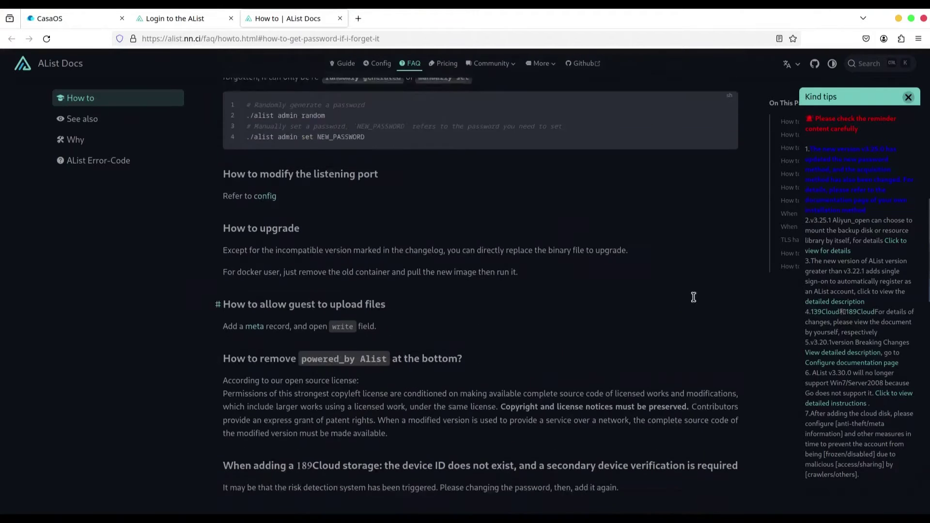
pyautogui.scroll(-8, 737, 298)
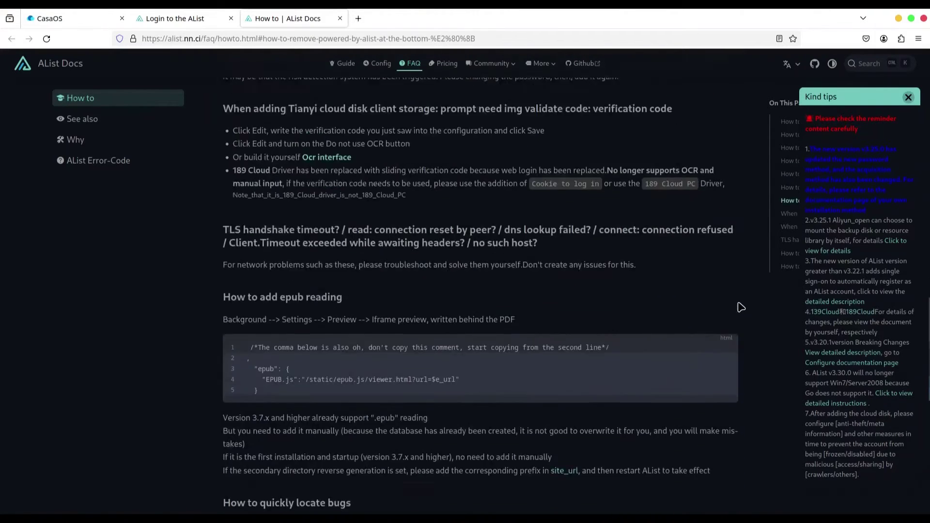
pyautogui.scroll(-9, 739, 304)
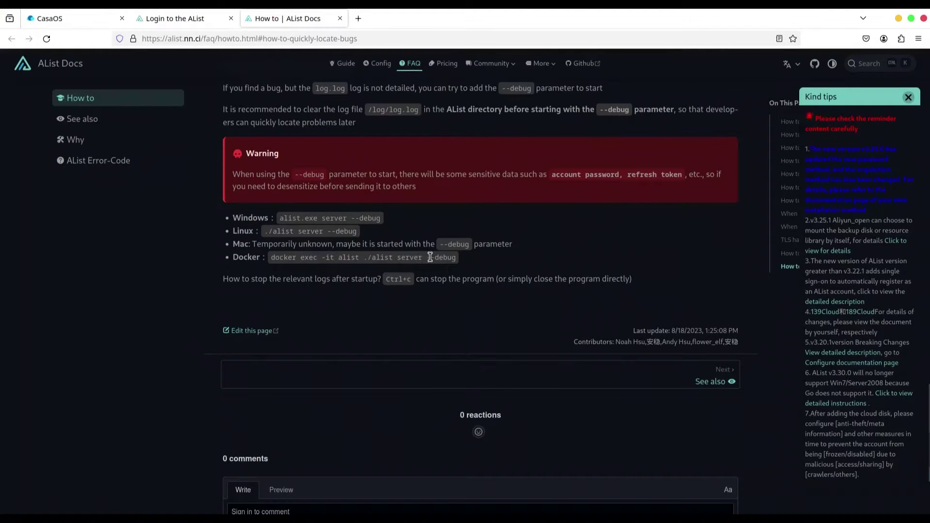
pyautogui.moveTo(459, 262); pyautogui.dragTo(273, 263)
pyautogui.rightClick(279, 260)
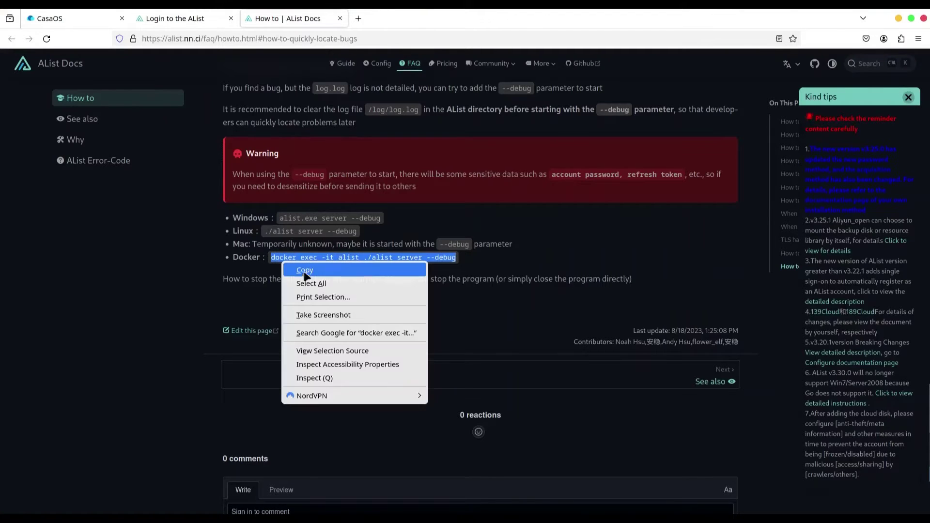
pyautogui.click(306, 272)
# - Open the CasaOS terminal and connect using the saved login credentials
pyautogui.click(60, 20)
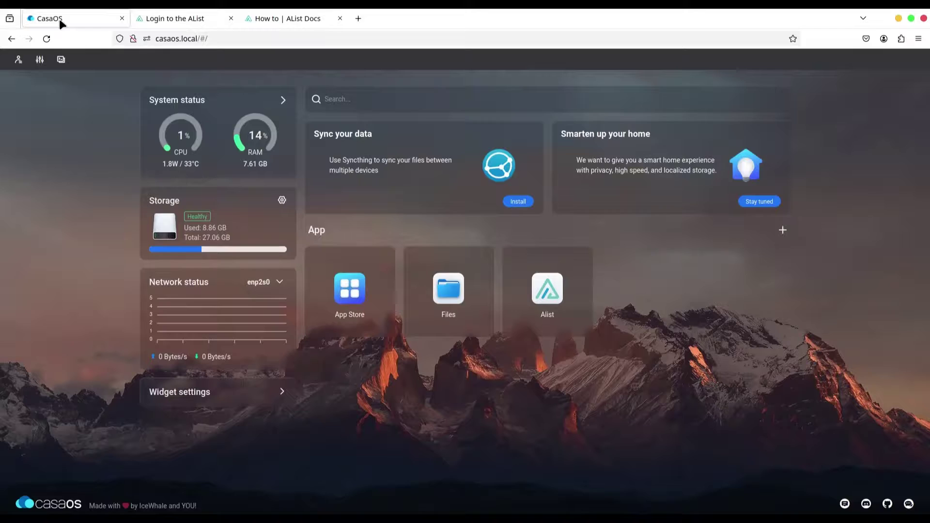
pyautogui.click(61, 59)
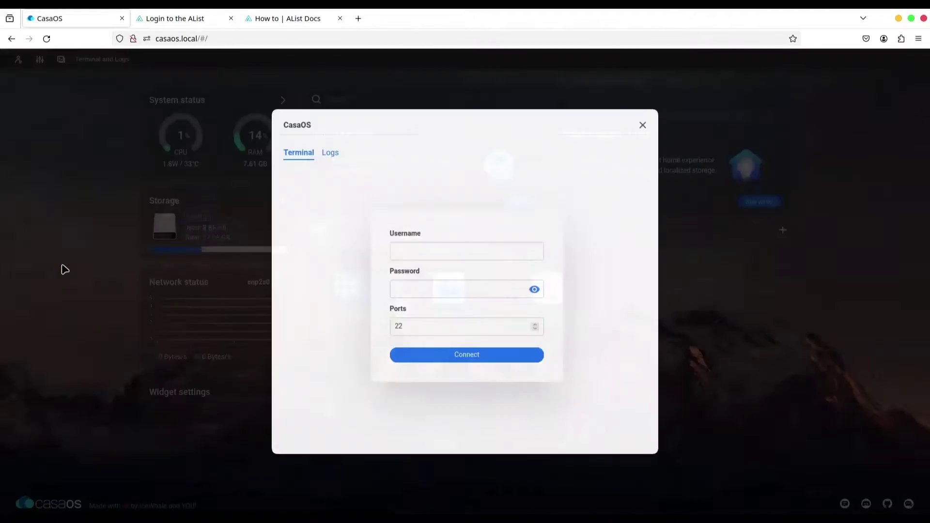
pyautogui.click(398, 255)
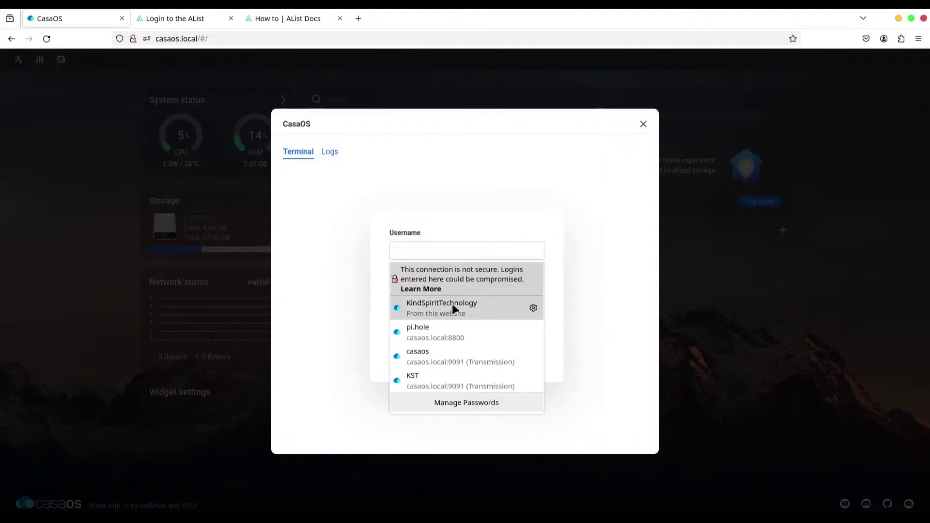
pyautogui.click(448, 378)
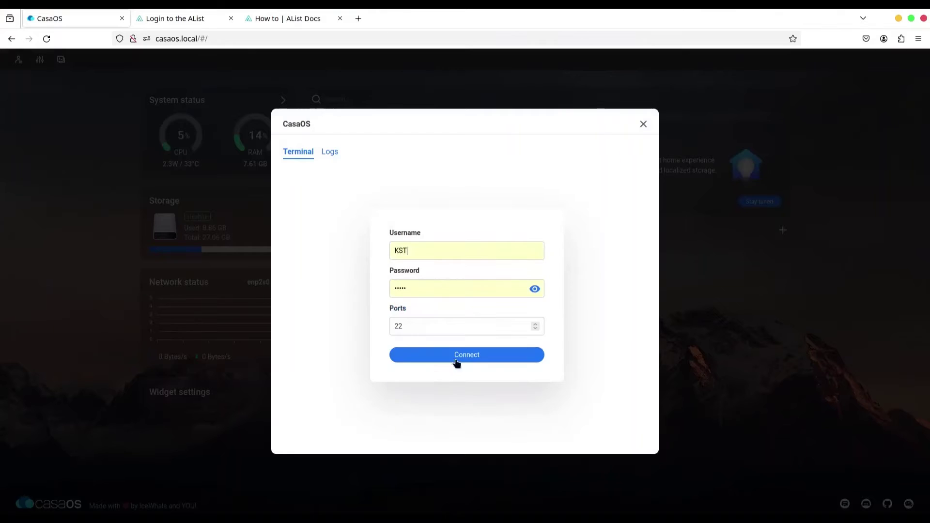
pyautogui.click(468, 360)
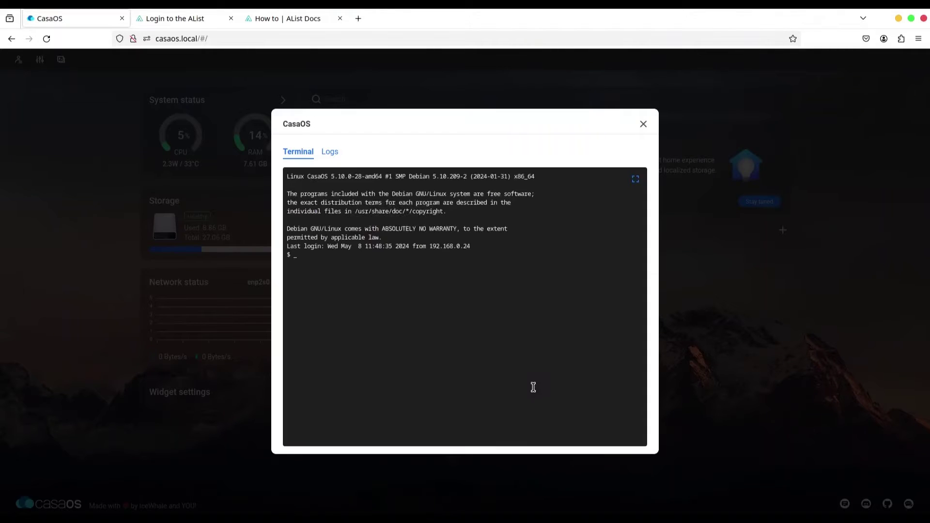
# - Run 'sudo docker exec -it alist ./alist admin set …' to set a new admin password
pyautogui.write('sudo')
pyautogui.rightClick(344, 285)
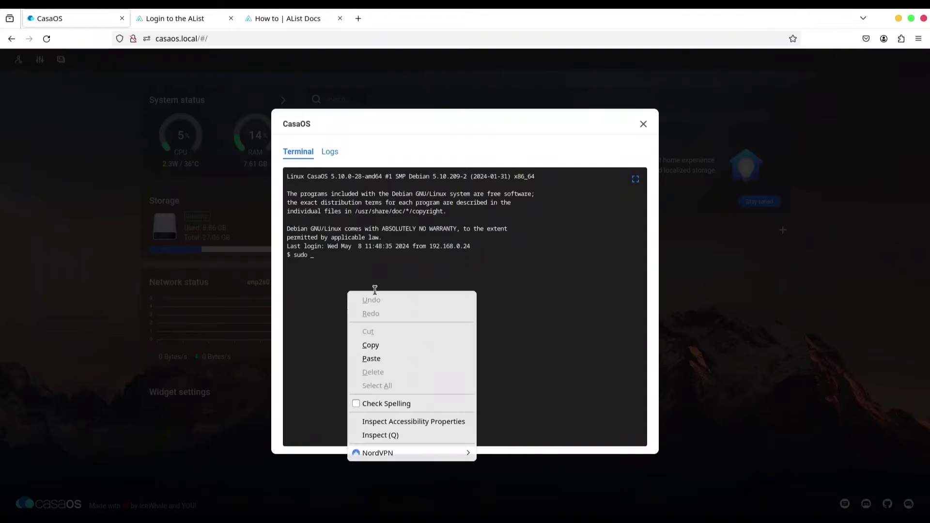
pyautogui.click(388, 357)
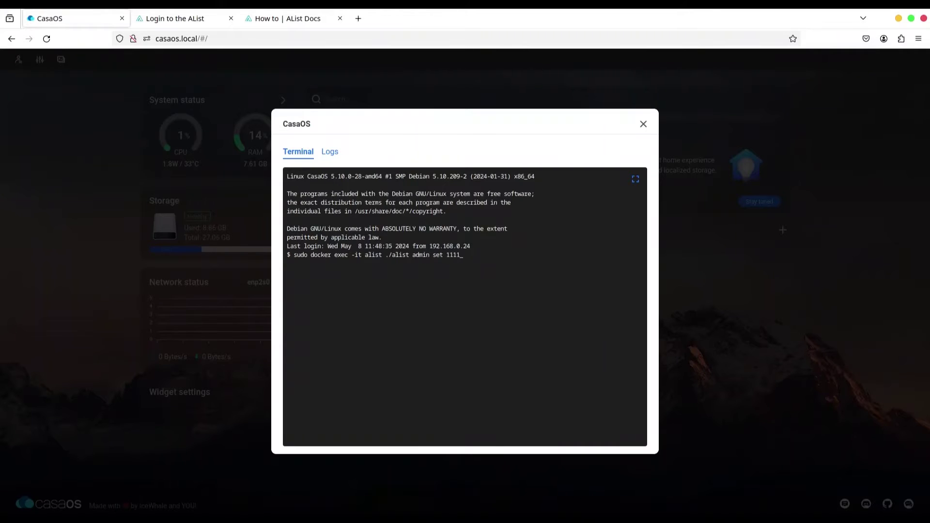
pyautogui.press('Return')
pyautogui.press('Return')
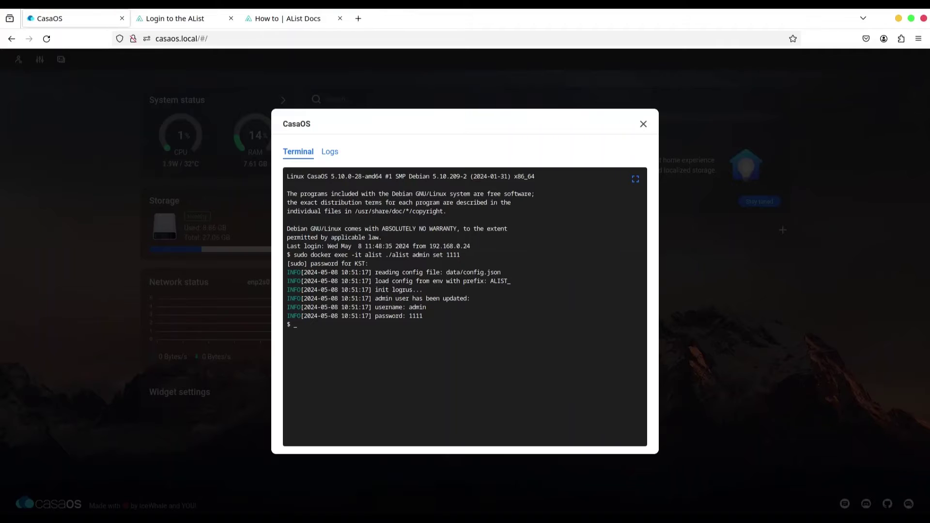
# - Restart AList with 'sudo docker exec -it alist ./alist restart' and close the terminal
pyautogui.write('sudo')
pyautogui.moveTo(409, 255); pyautogui.dragTo(294, 254)
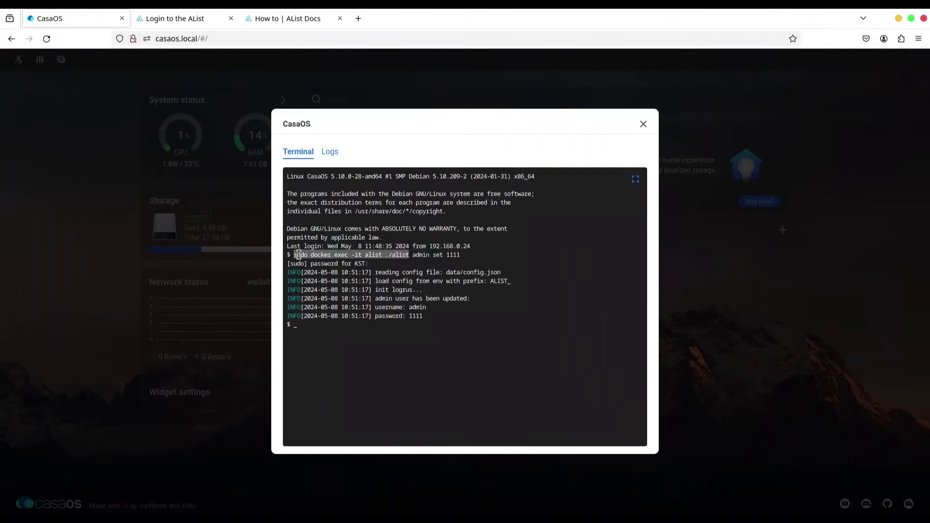
pyautogui.rightClick(300, 256)
pyautogui.click(327, 312)
pyautogui.click(309, 332)
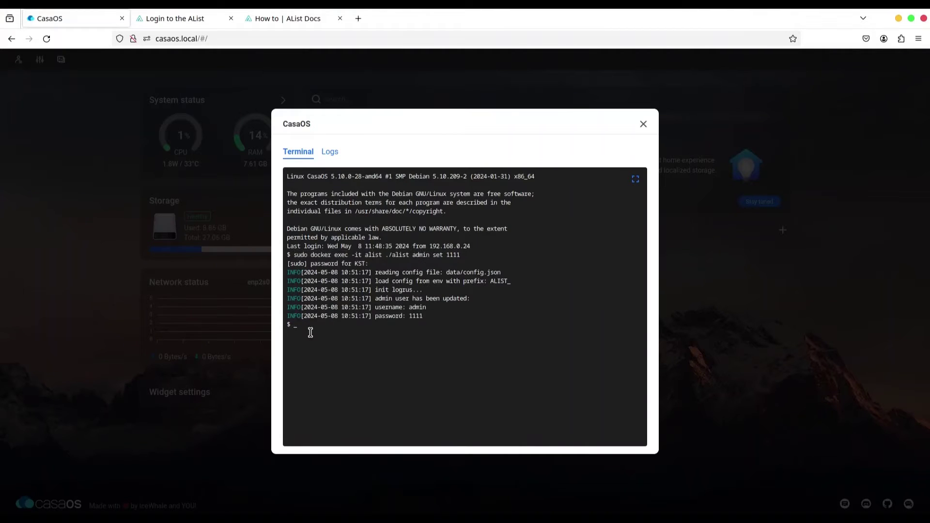
pyautogui.rightClick(310, 333)
pyautogui.click(364, 404)
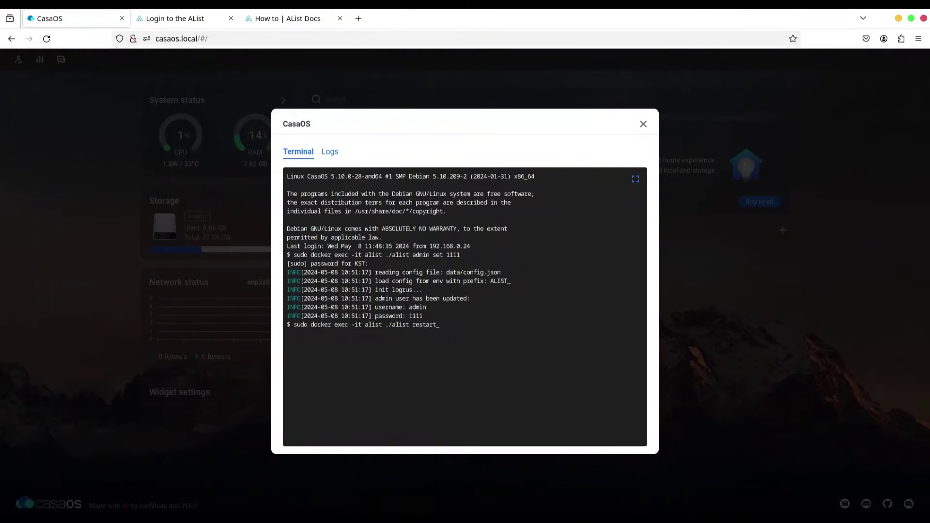
pyautogui.write('restart')
pyautogui.press('Return')
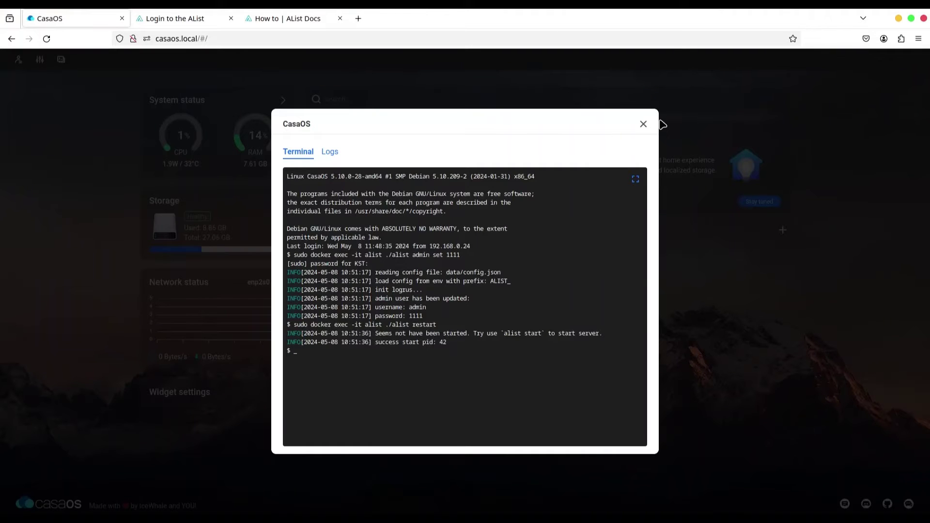
pyautogui.click(643, 124)
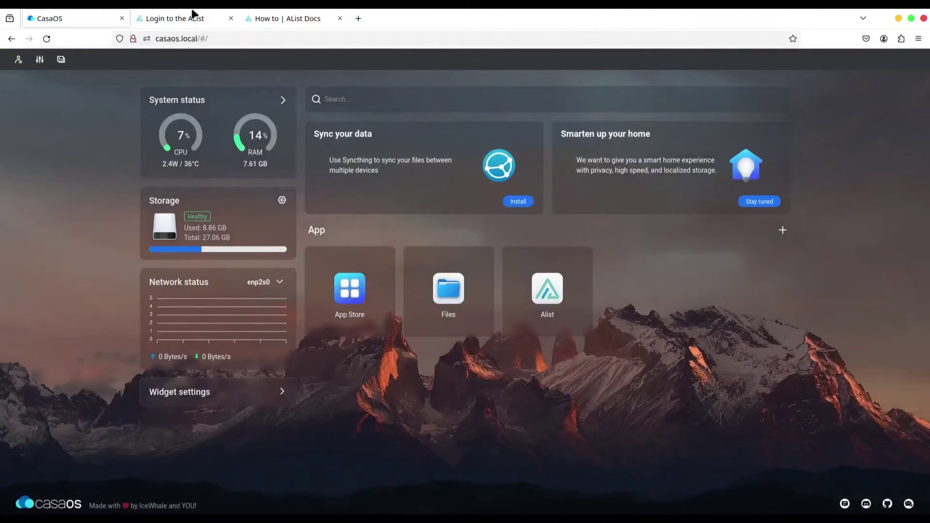
# - Close the Docs tab, reload the login page, and sign in as admin with the new password
pyautogui.click(340, 19)
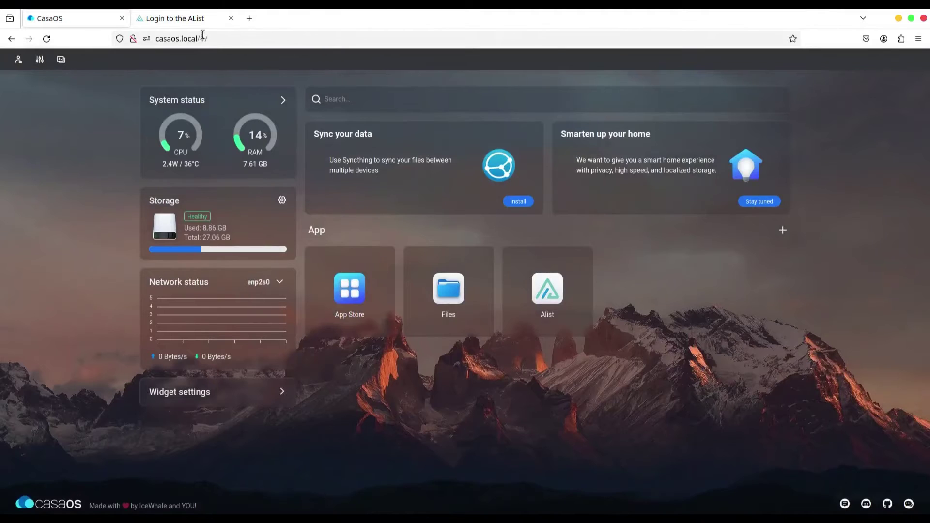
pyautogui.click(199, 17)
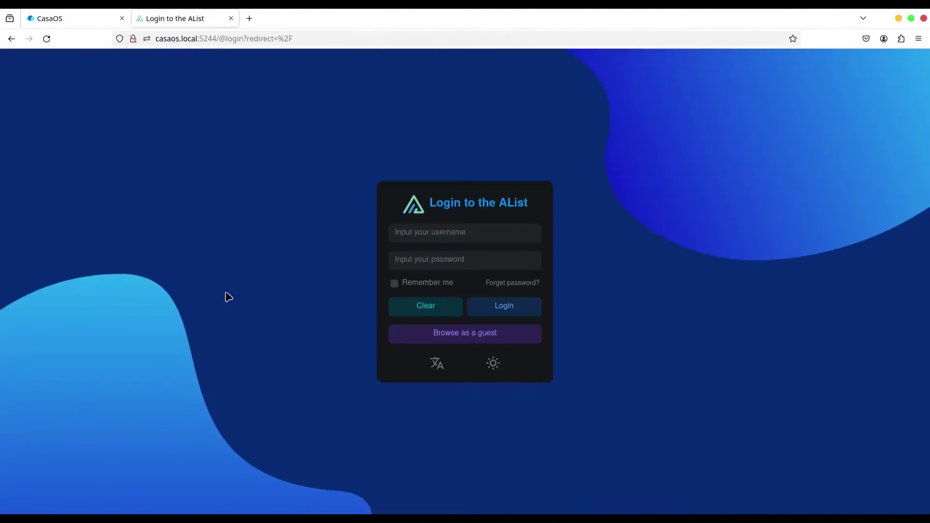
pyautogui.click(46, 39)
pyautogui.click(412, 233)
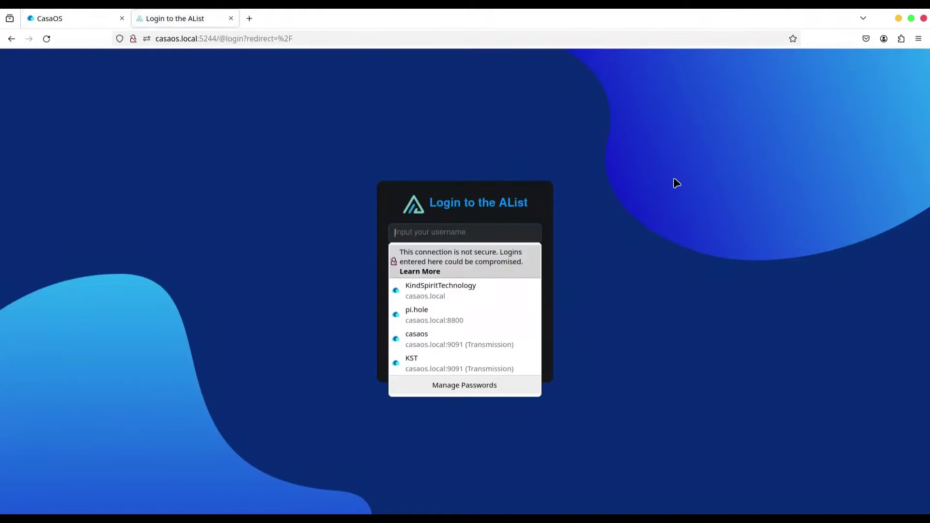
pyautogui.write('admin')
pyautogui.press('Tab')
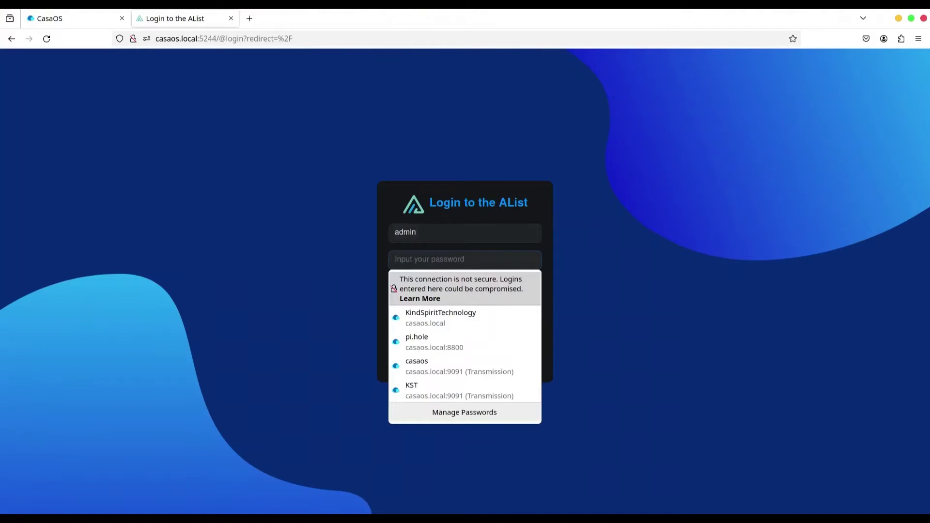
pyautogui.write('*')
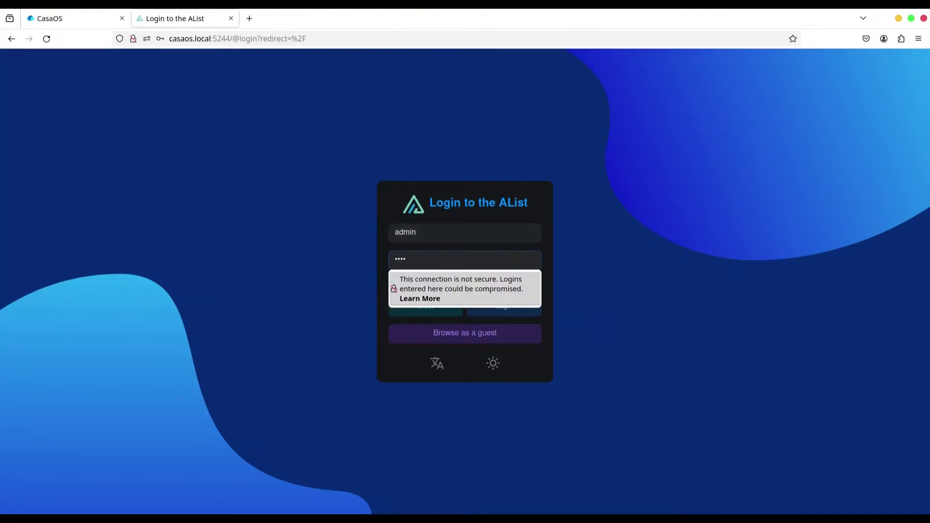
pyautogui.write('***')
pyautogui.press('Return')
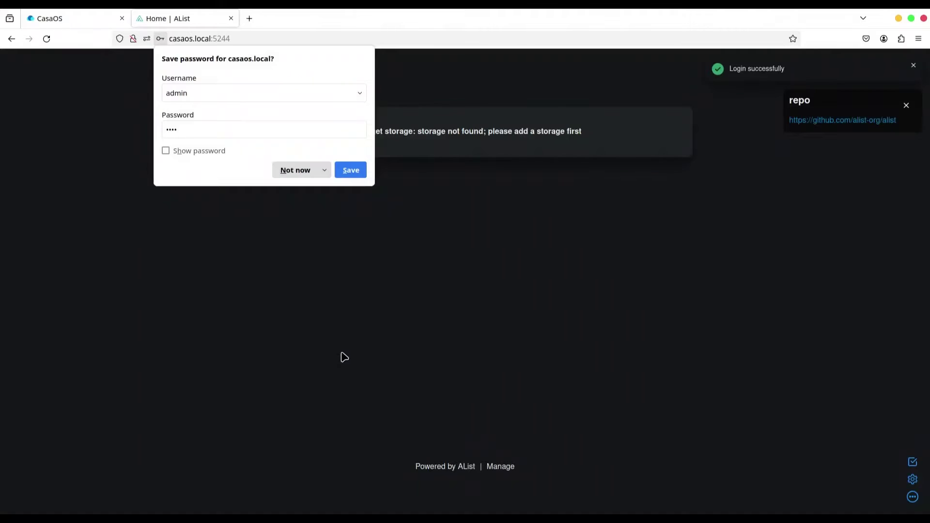
pyautogui.press('Escape')
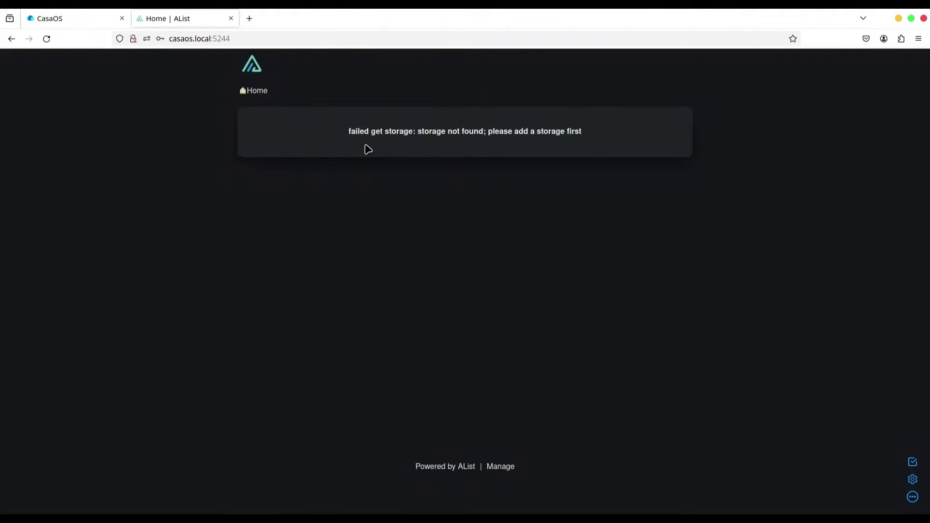
# - Go to AList Manage, open Storages, and start adding a storage
pyautogui.click(504, 467)
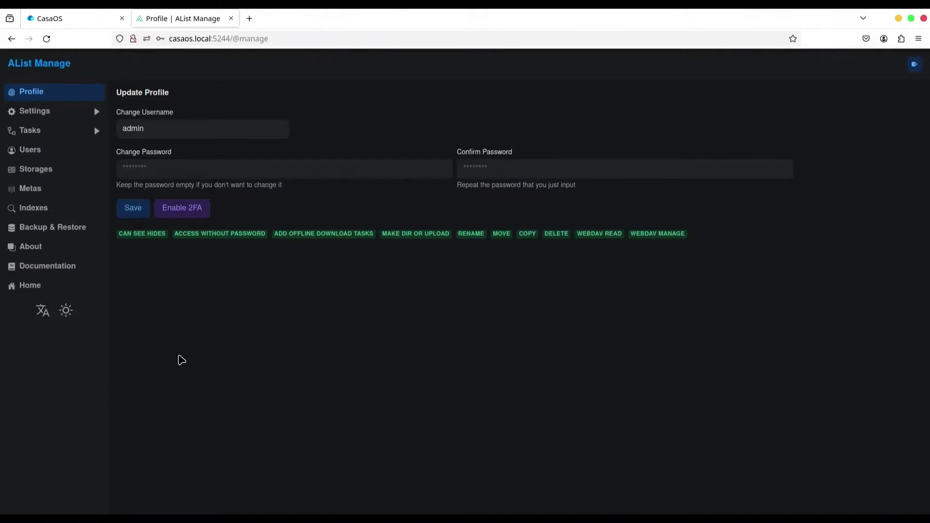
pyautogui.click(39, 170)
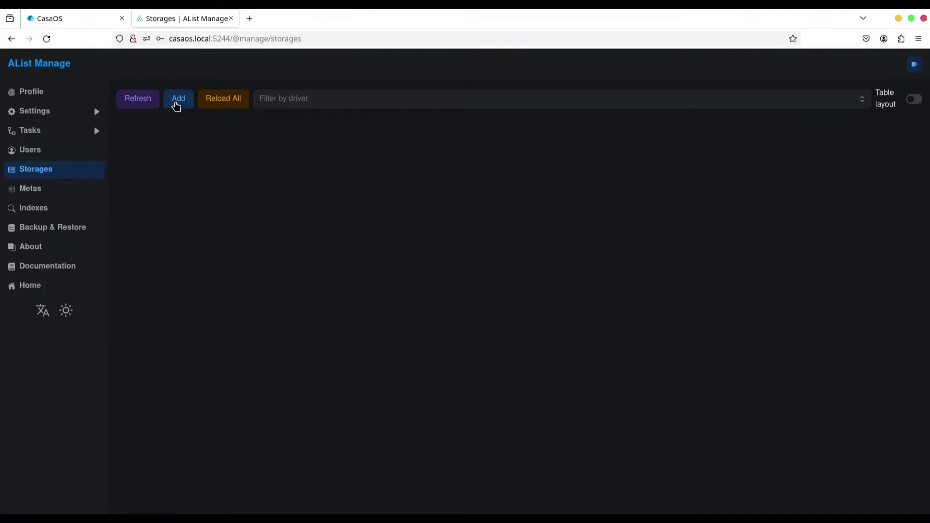
pyautogui.click(177, 102)
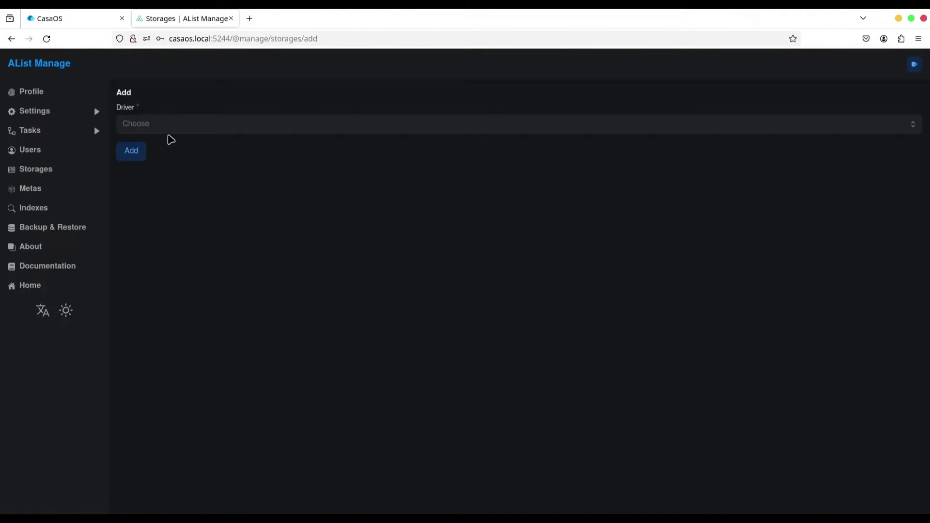
# - Open the Driver dropdown and scroll down the driver list toward SFTP
pyautogui.click(159, 128)
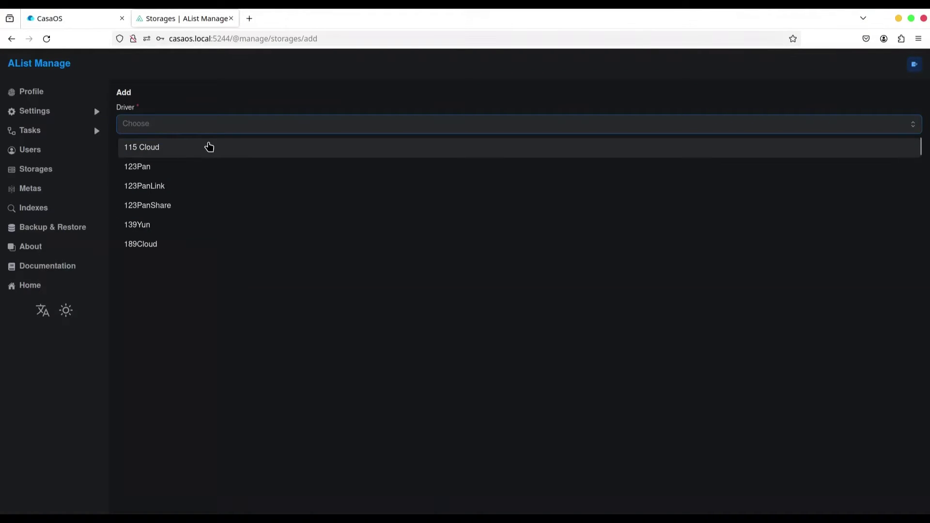
pyautogui.scroll(-1, 217, 155)
pyautogui.scroll(-1, 232, 170)
pyautogui.scroll(-2, 223, 186)
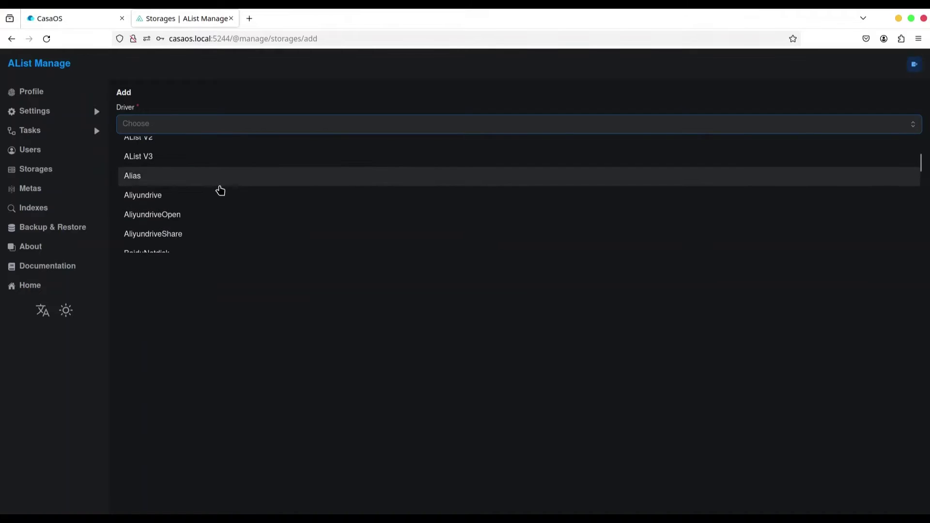
pyautogui.scroll(-2, 220, 190)
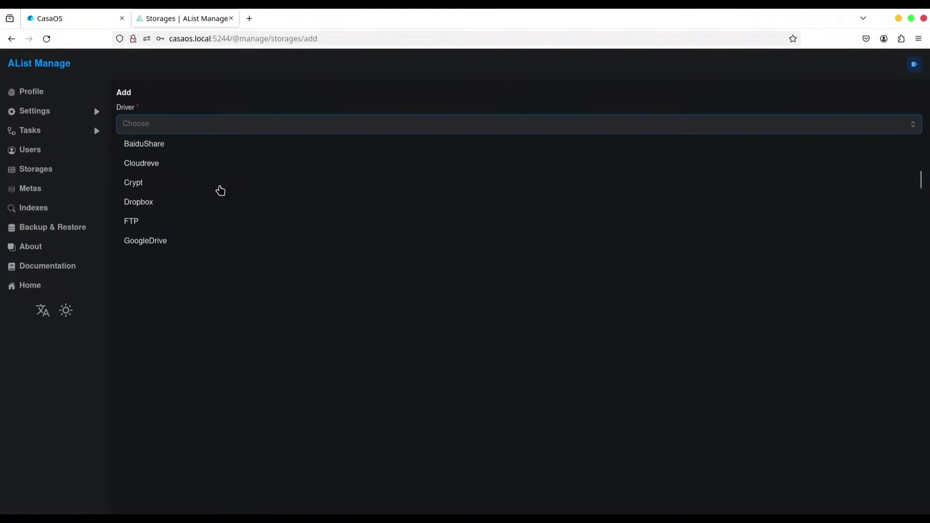
pyautogui.scroll(-2, 219, 190)
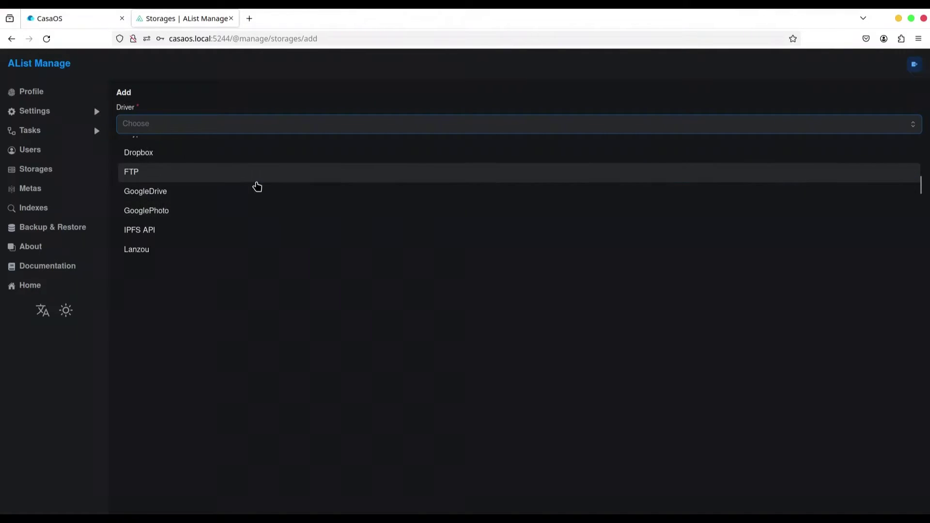
pyautogui.scroll(-1, 257, 187)
pyautogui.scroll(-1, 257, 187)
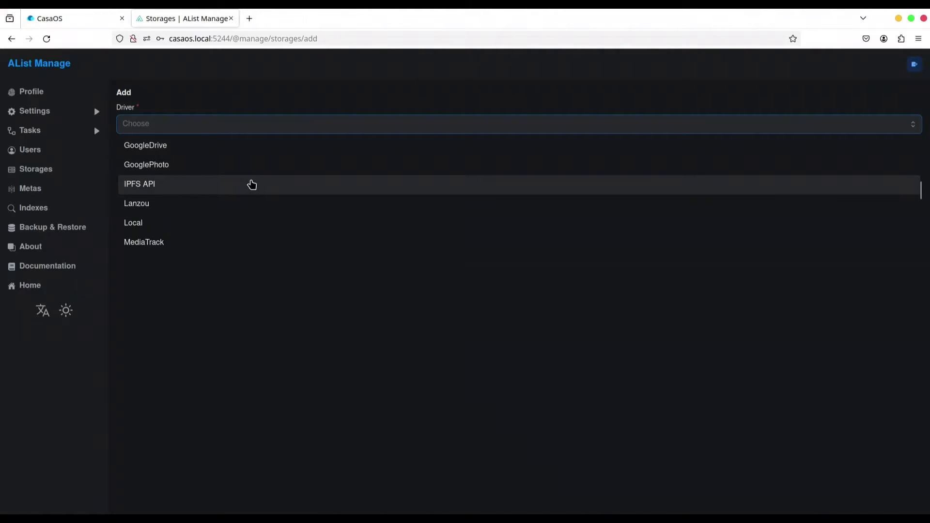
pyautogui.scroll(-2, 267, 194)
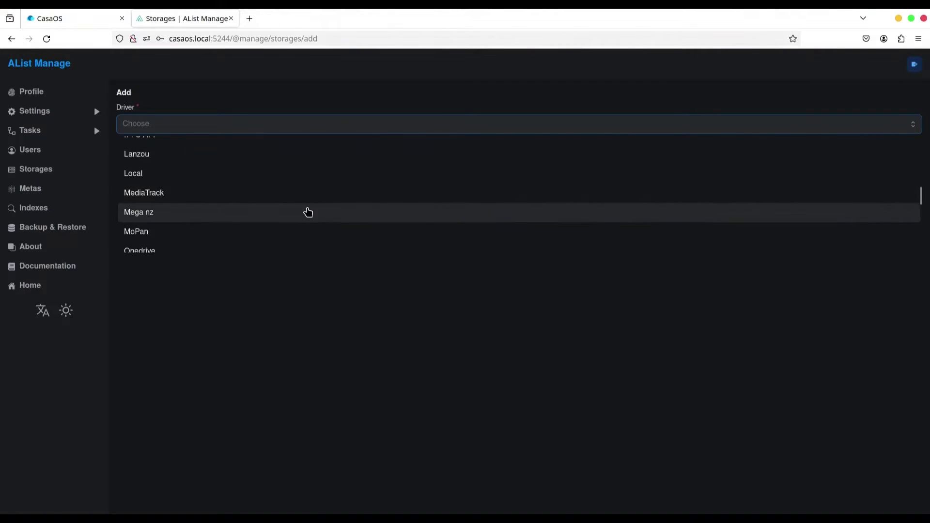
pyautogui.scroll(-1, 307, 211)
pyautogui.scroll(-4, 243, 209)
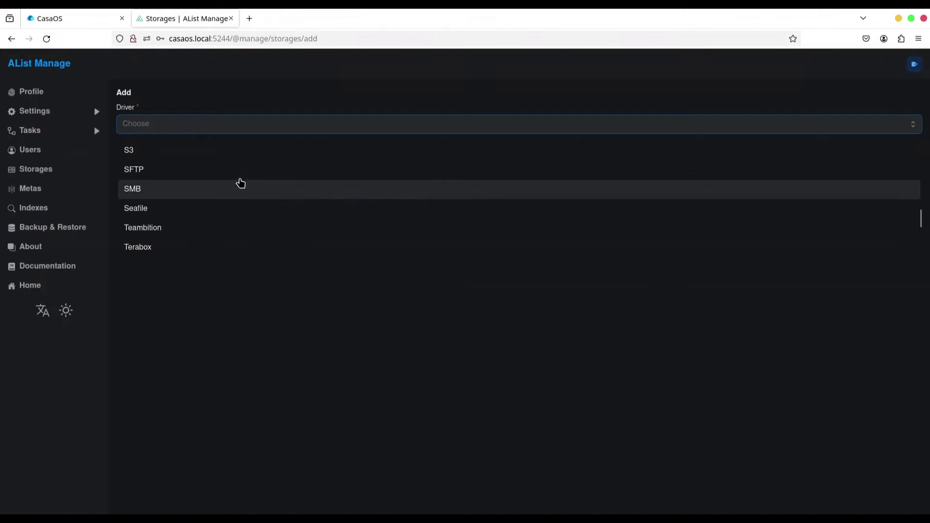
# - Choose the SFTP driver, set Mount Path /vsftpd, and enable sign
pyautogui.click(164, 175)
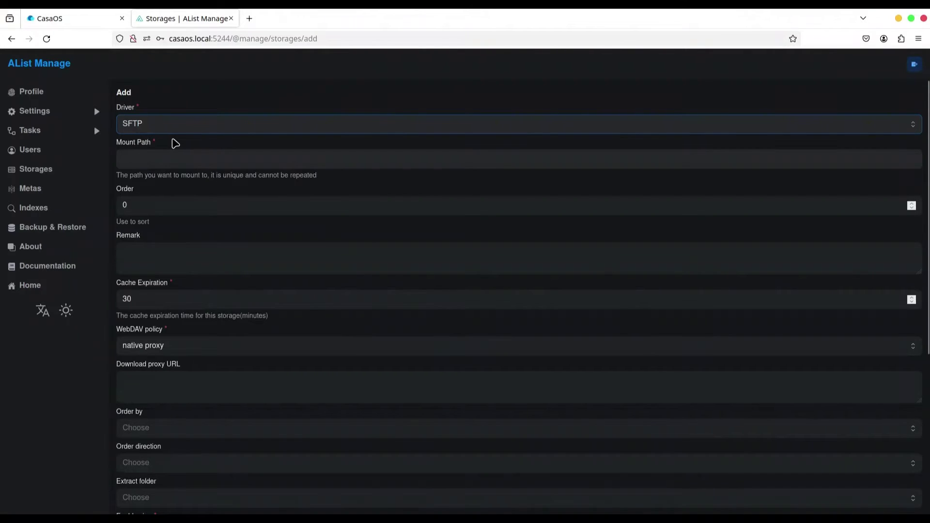
pyautogui.click(169, 155)
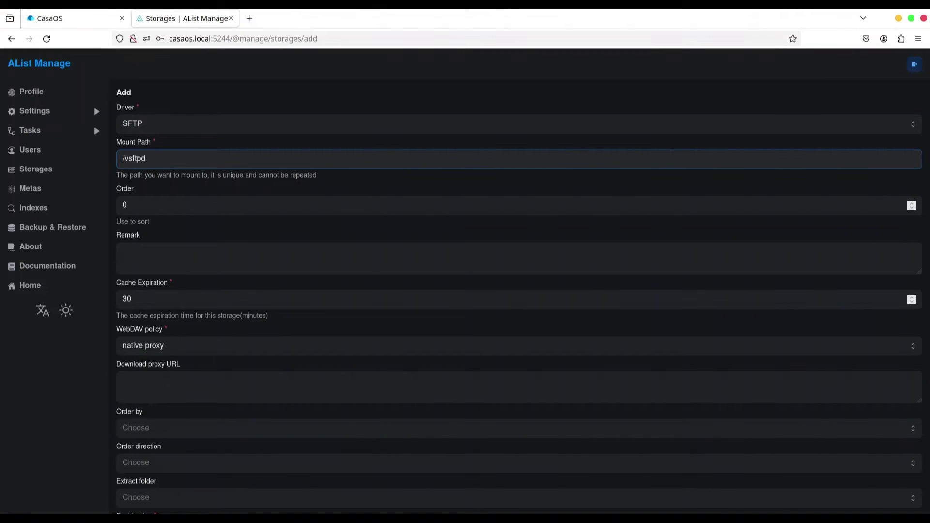
pyautogui.scroll(-2, 376, 249)
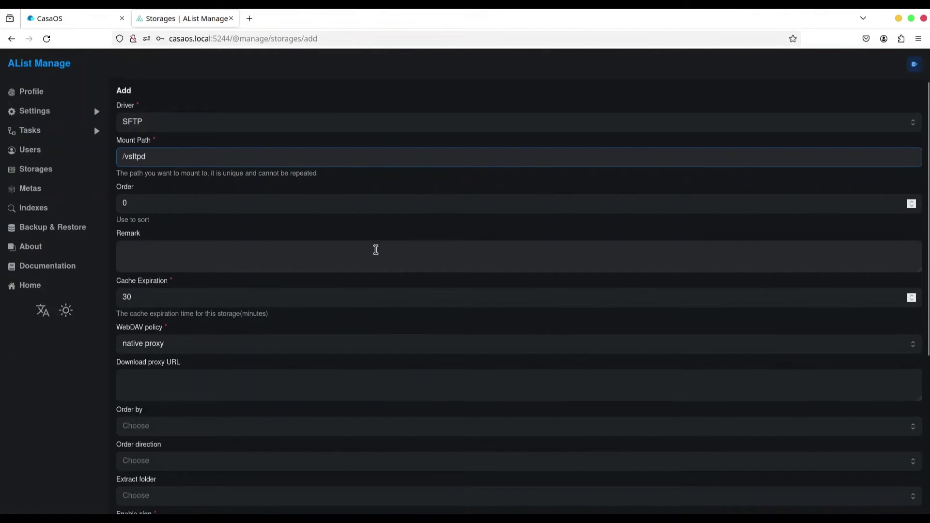
pyautogui.scroll(-3, 377, 255)
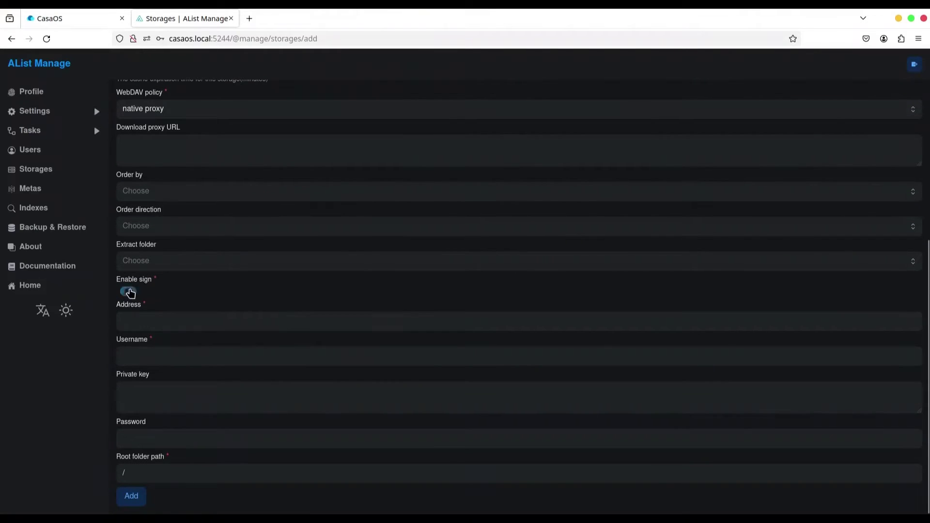
pyautogui.click(130, 292)
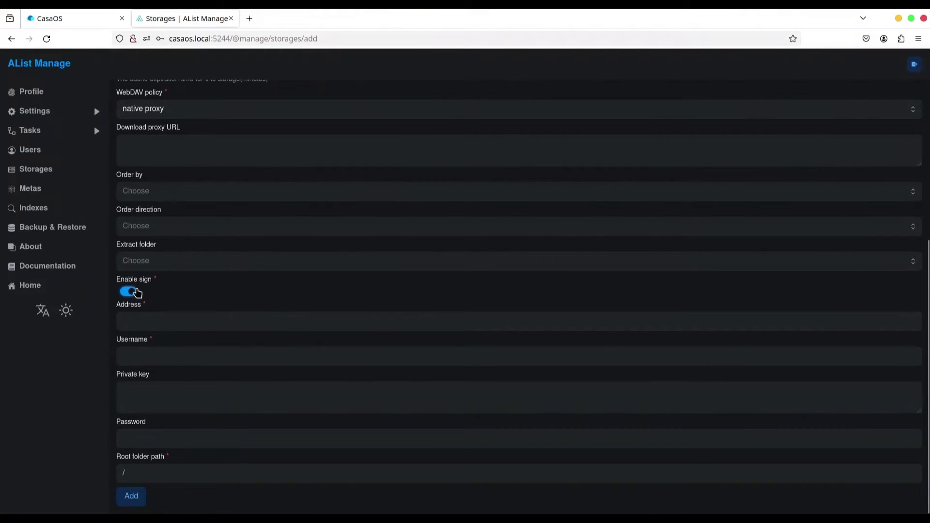
# - Enter address 192.168.0.26:22, username, password and root /home/ftpuser, then add the storage
pyautogui.click(200, 319)
pyautogui.write('192.168.0.26:22')
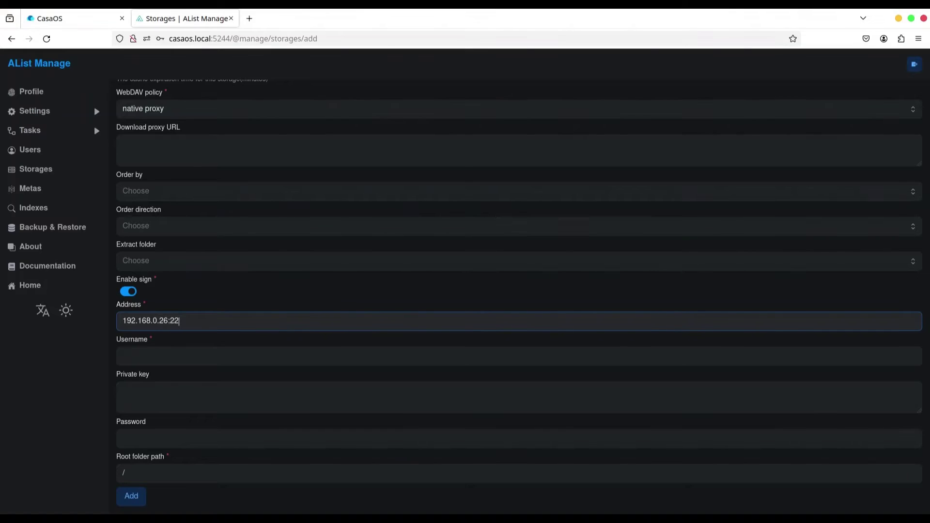
pyautogui.click(231, 358)
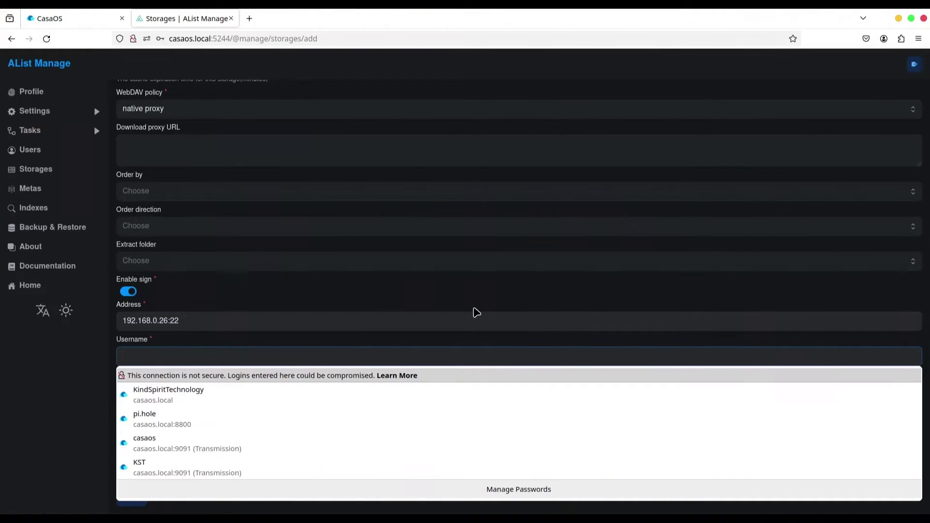
pyautogui.write('r')
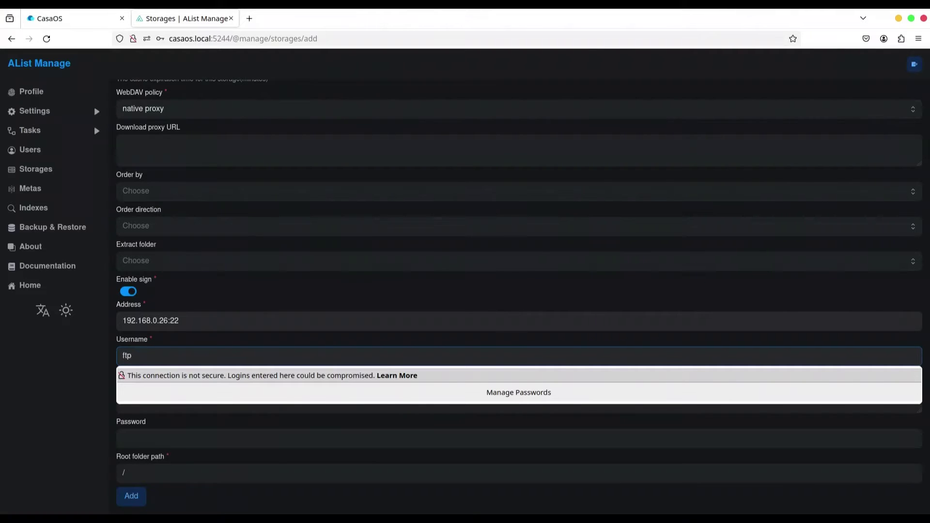
pyautogui.click(123, 392)
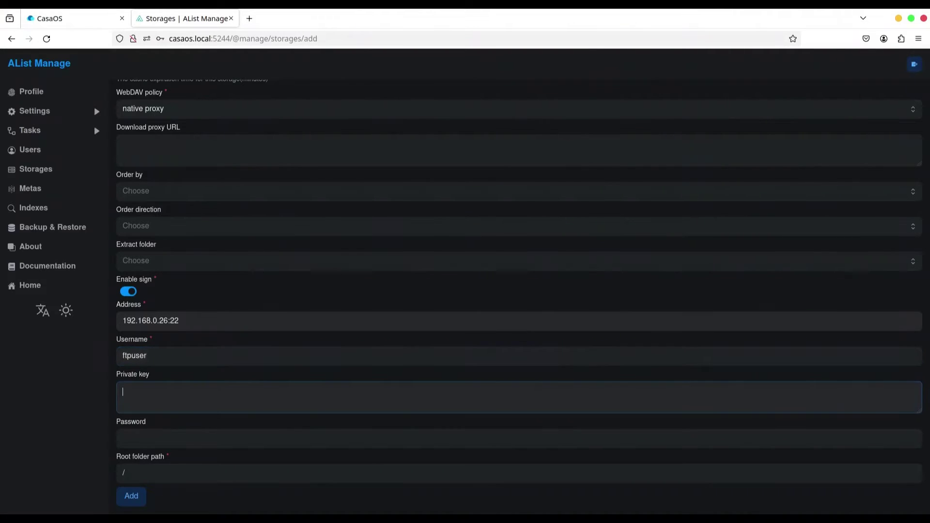
pyautogui.press('Tab')
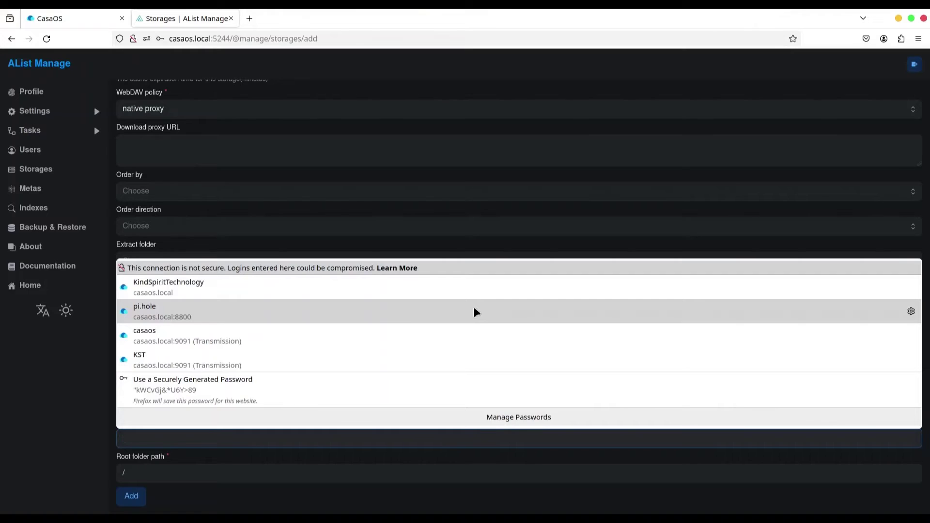
pyautogui.write('ft')
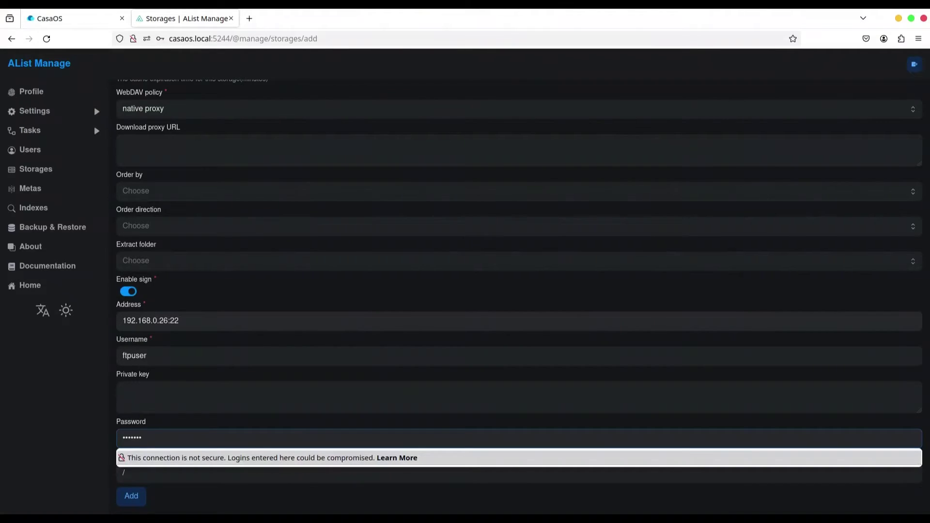
pyautogui.click(77, 460)
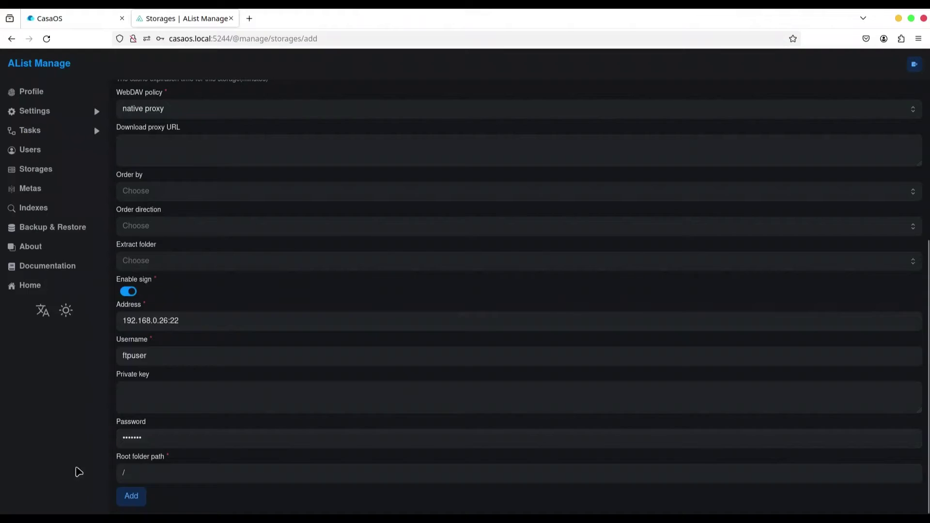
pyautogui.click(197, 472)
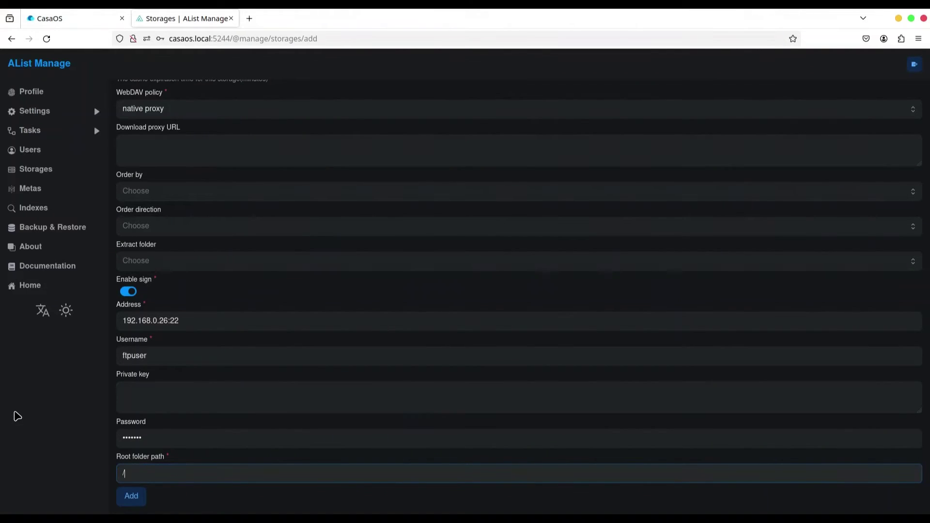
pyautogui.write('home/ftpuser')
pyautogui.click(120, 497)
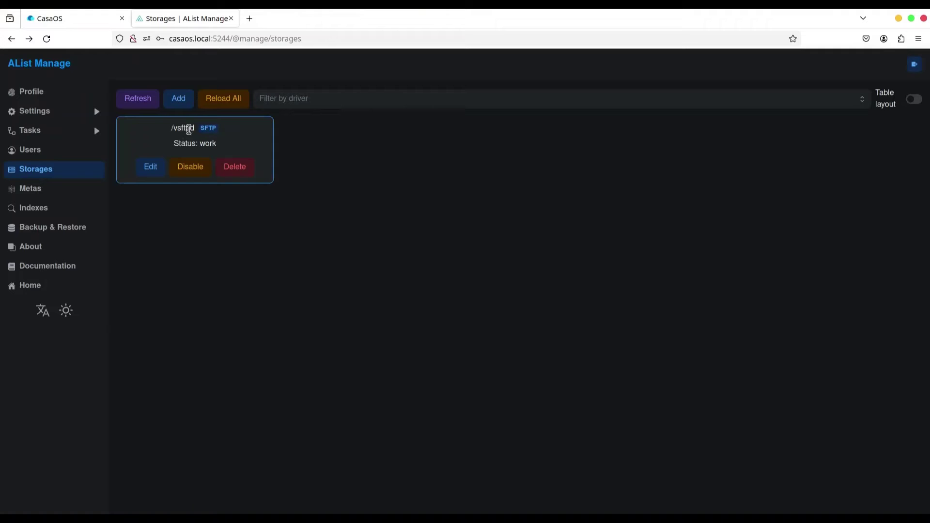
# - Start a new storage with the FTP driver and Mount Path /chaky
pyautogui.click(179, 99)
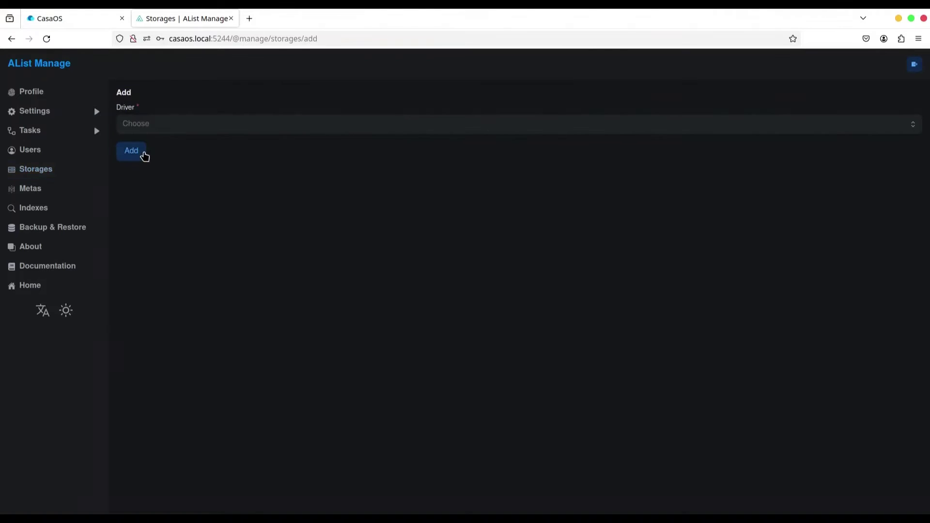
pyautogui.click(176, 129)
pyautogui.press('f')
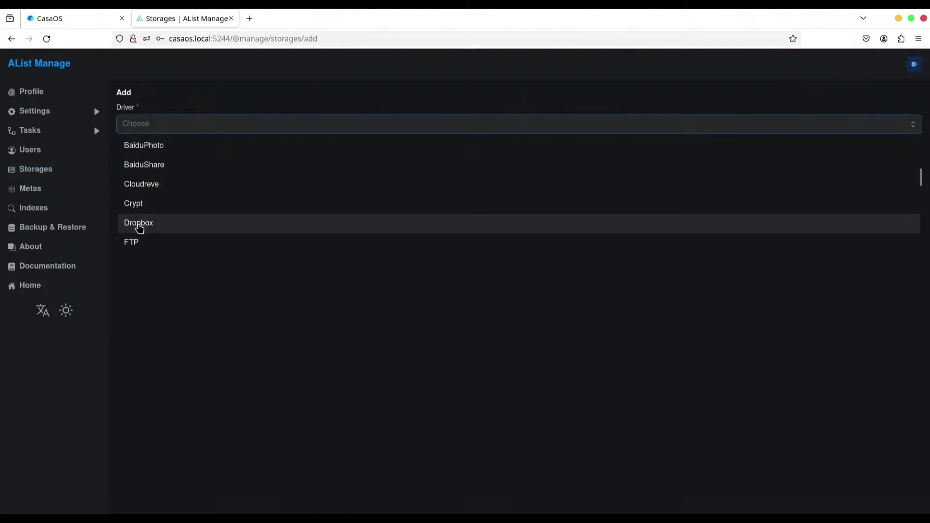
pyautogui.click(137, 242)
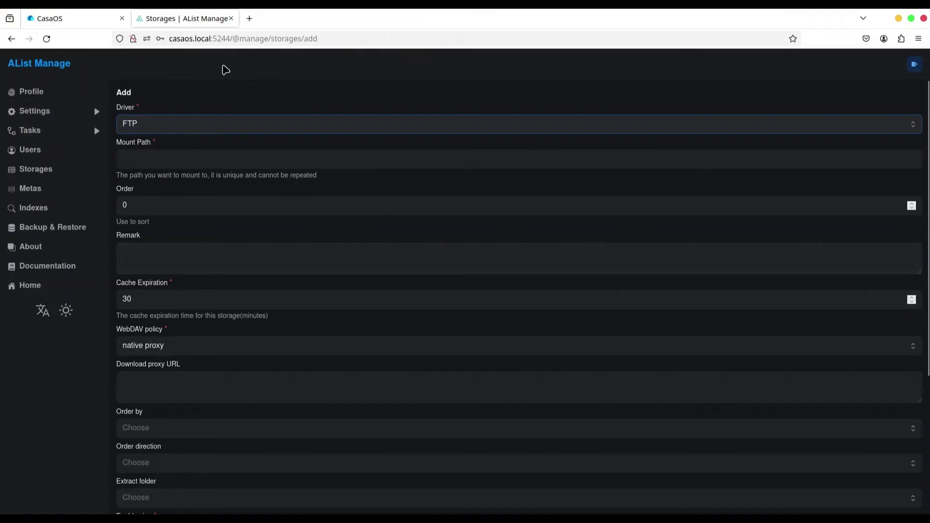
pyautogui.click(163, 162)
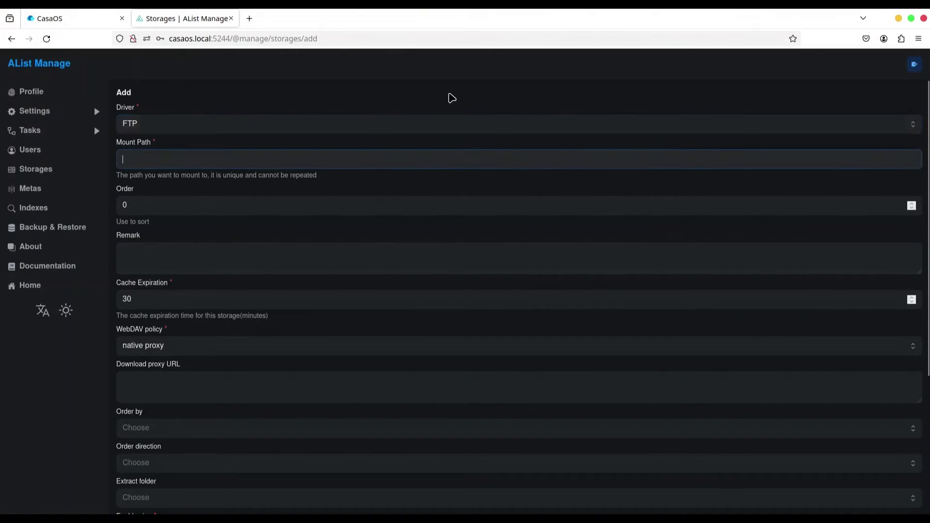
pyautogui.write('/chaky')
pyautogui.click(334, 187)
pyautogui.scroll(-5, 320, 186)
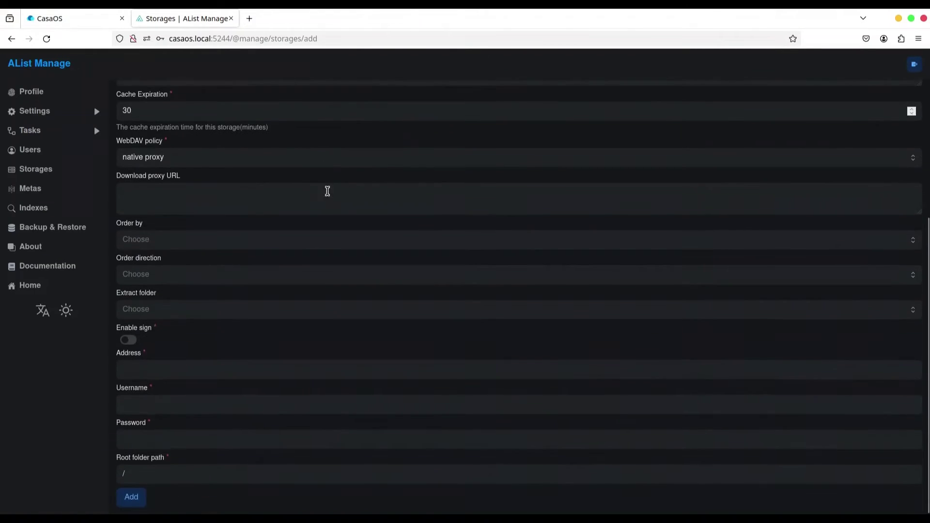
# - Enter address 192.168.0.201 plus the login username and password, then create the storage
pyautogui.click(176, 371)
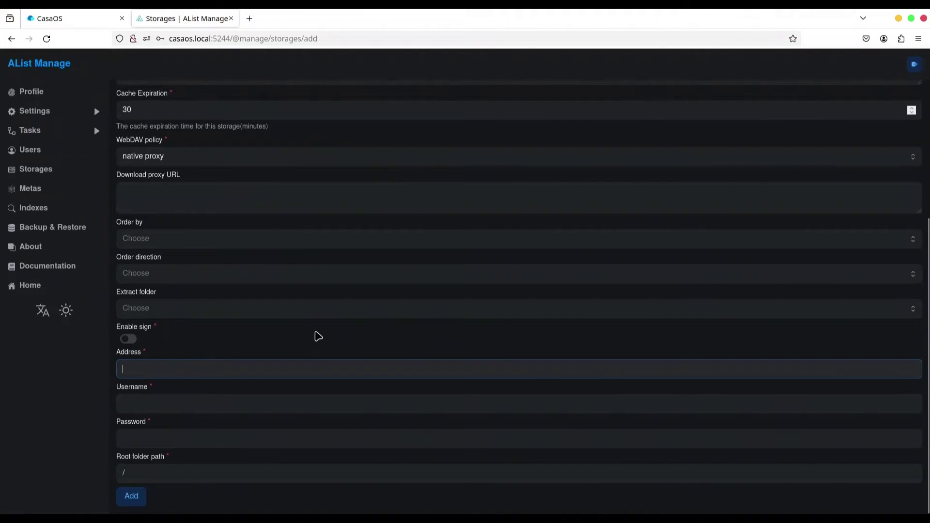
pyautogui.write('192.168.0.201')
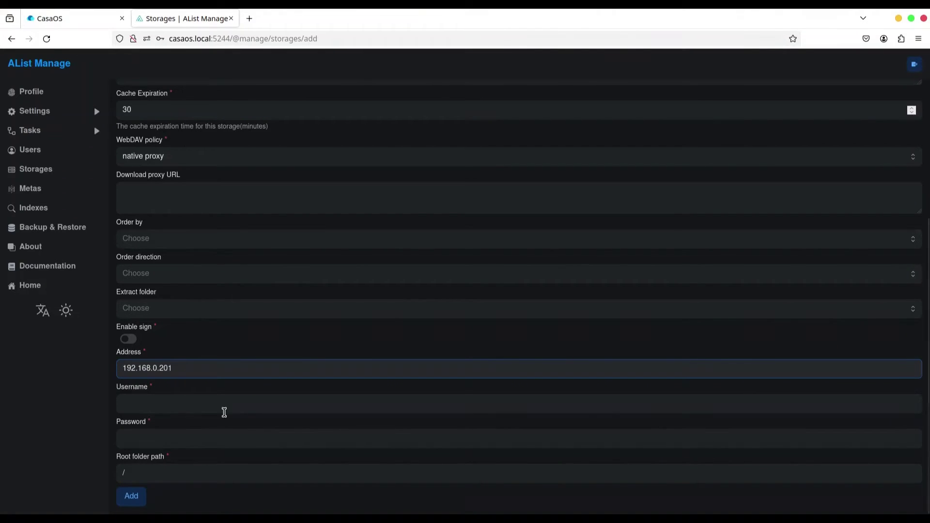
pyautogui.click(158, 405)
pyautogui.write('casaos')
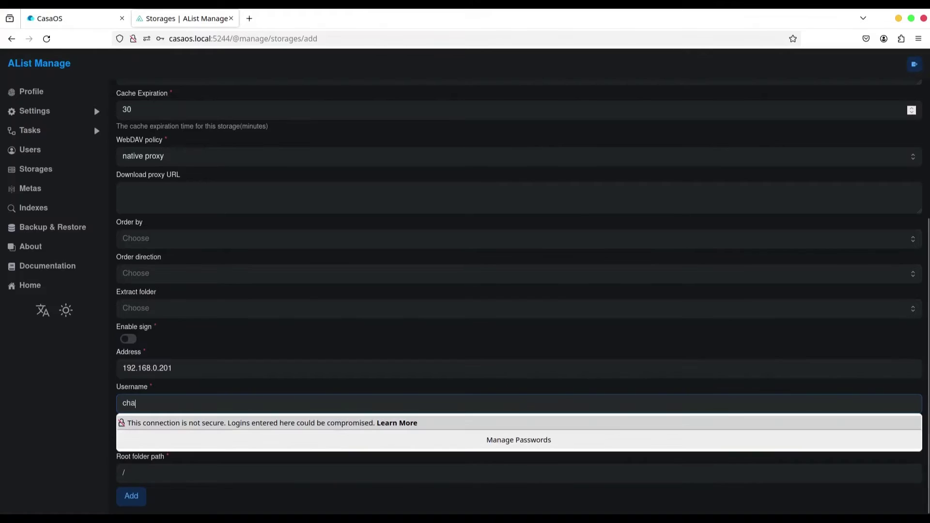
pyautogui.press('Tab')
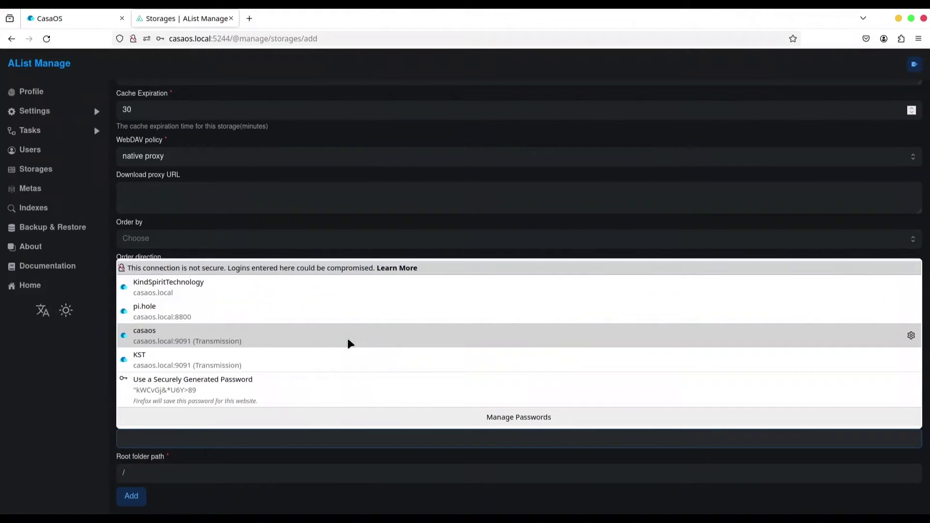
pyautogui.write('c')
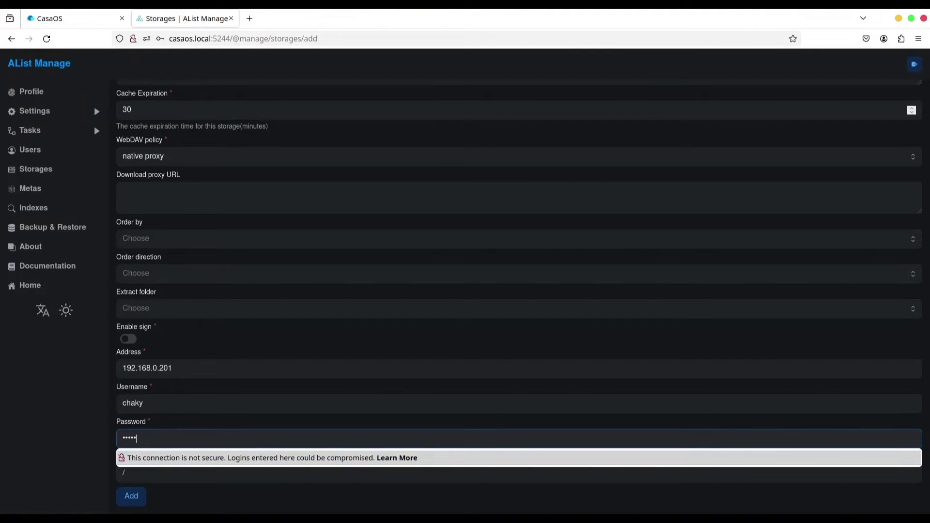
pyautogui.click(141, 474)
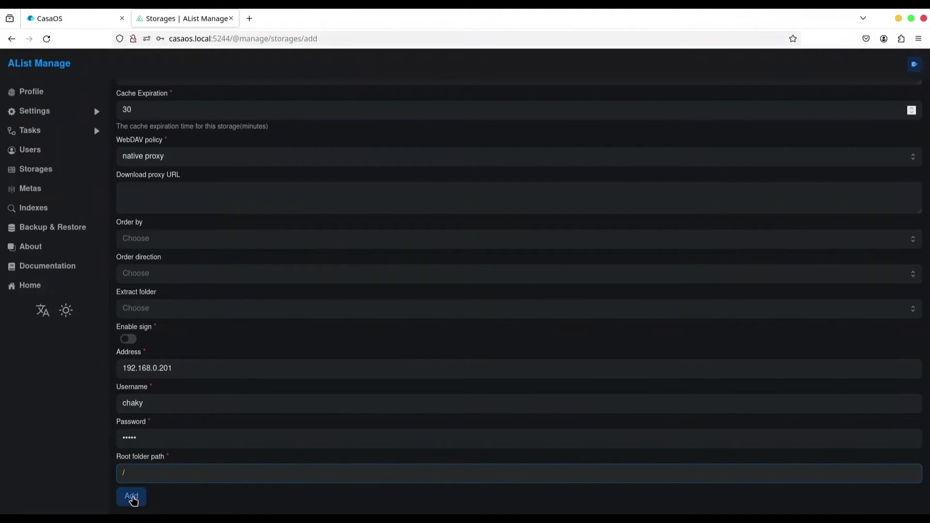
pyautogui.click(131, 496)
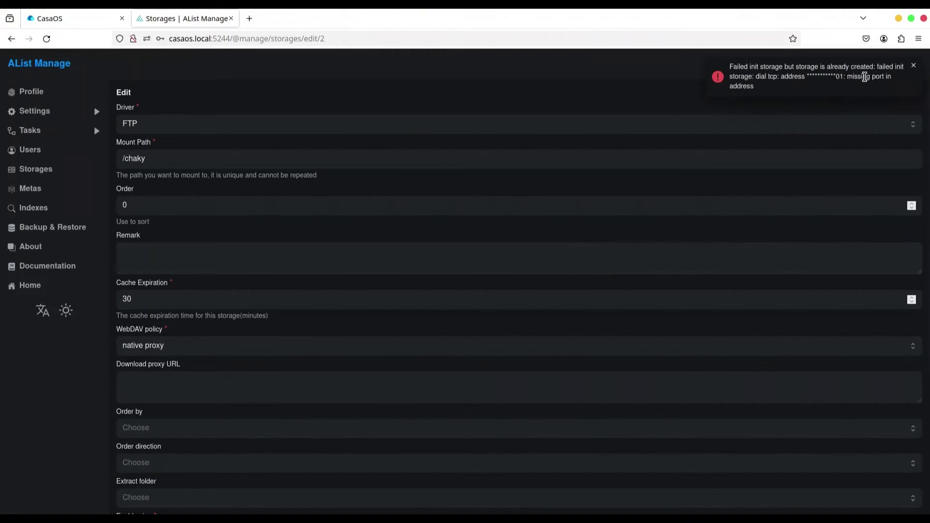
# - Append port :21 to the FTP storage's address and save it
pyautogui.scroll(-5, 369, 362)
pyautogui.click(202, 366)
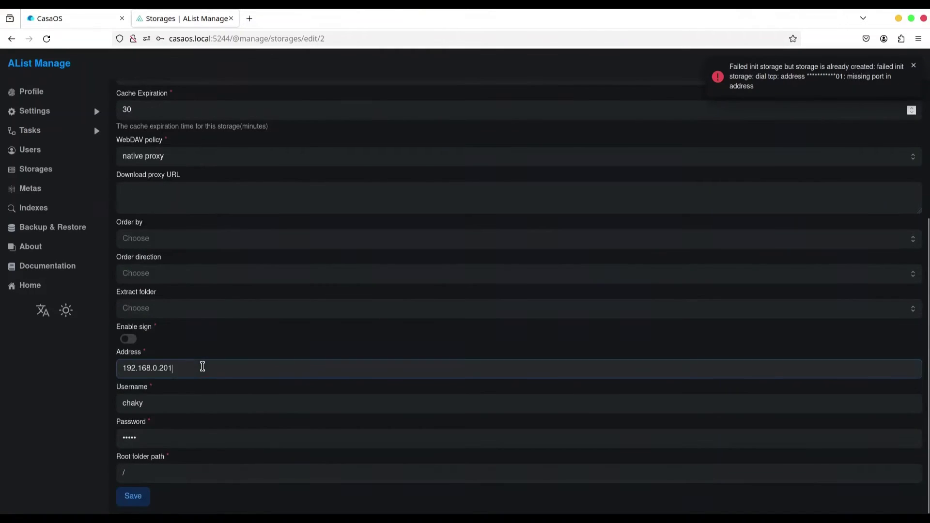
pyautogui.write(':21')
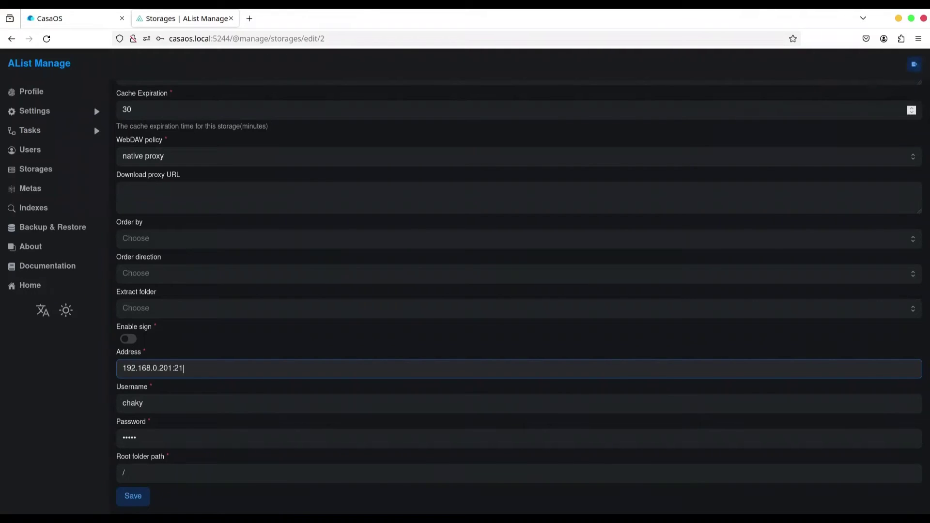
pyautogui.click(69, 357)
pyautogui.click(132, 497)
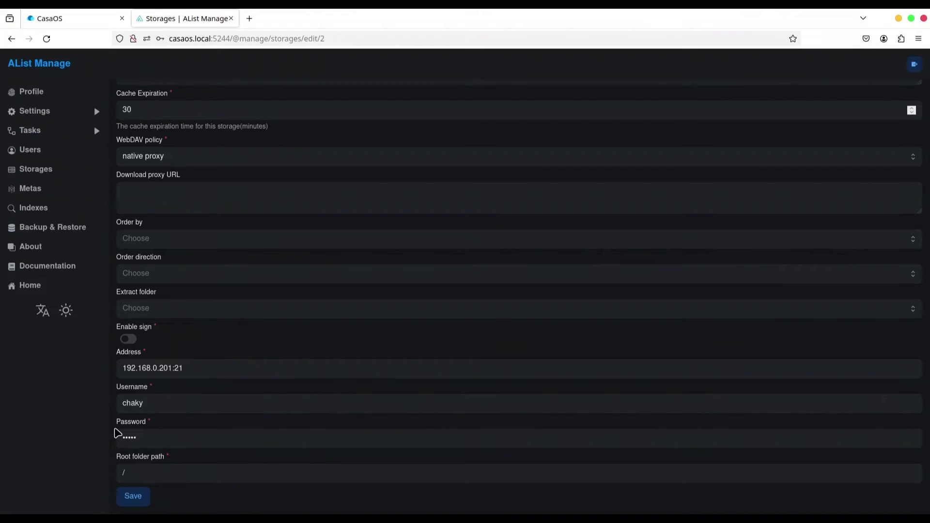
# - Delete the /chaky FTP storage from the Storages list and confirm
pyautogui.scroll(4, 347, 302)
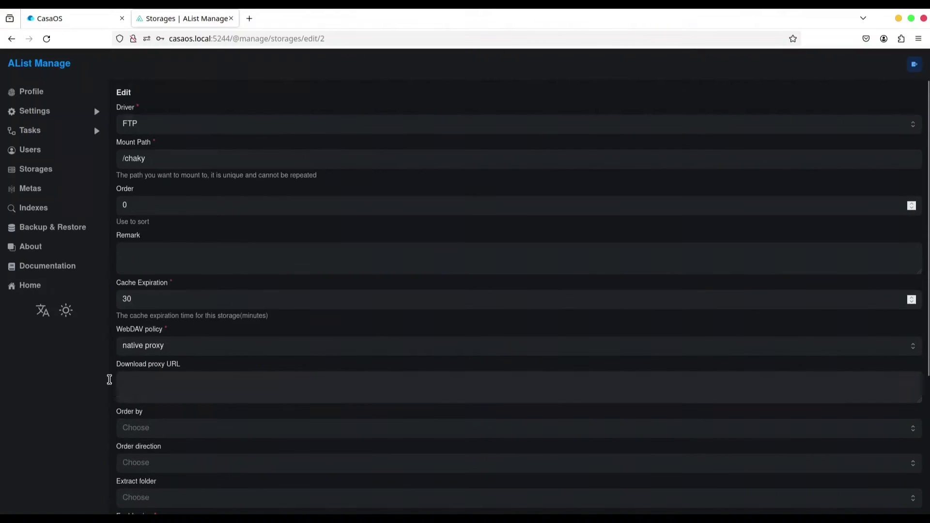
pyautogui.click(54, 173)
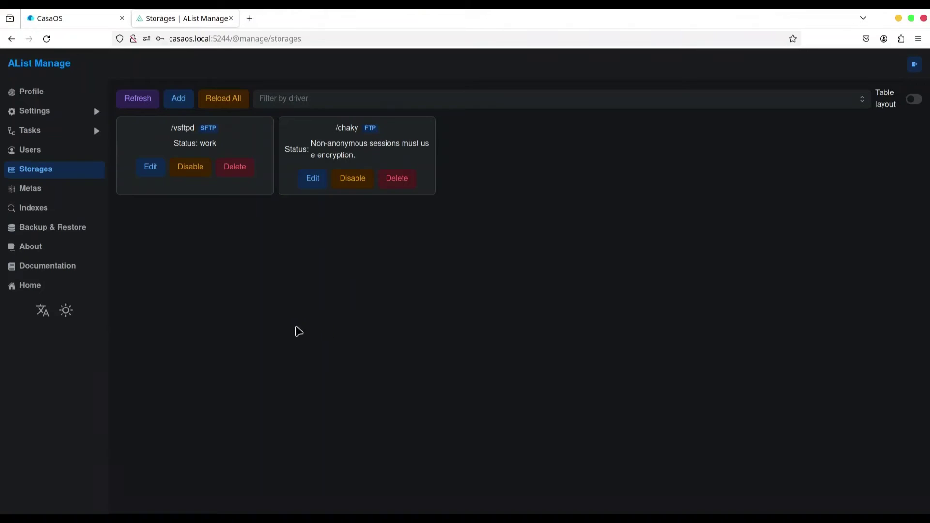
pyautogui.click(393, 179)
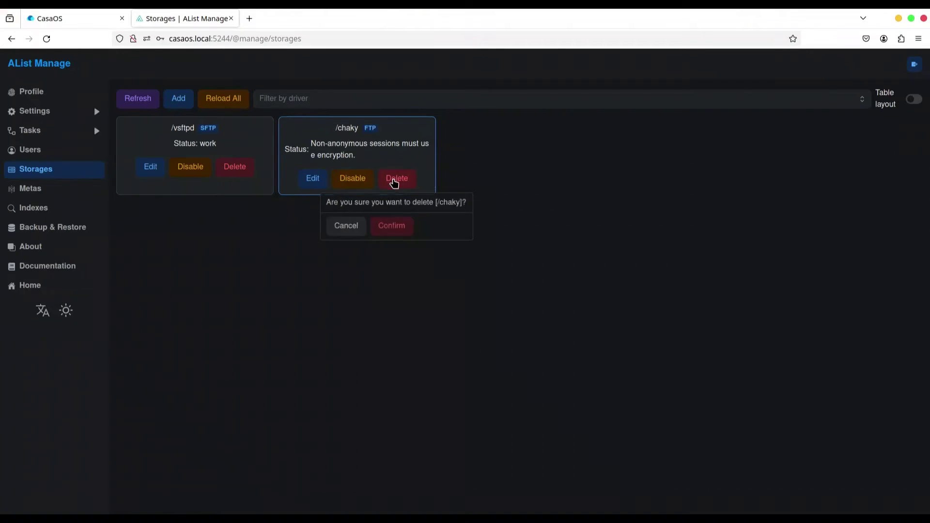
pyautogui.click(386, 228)
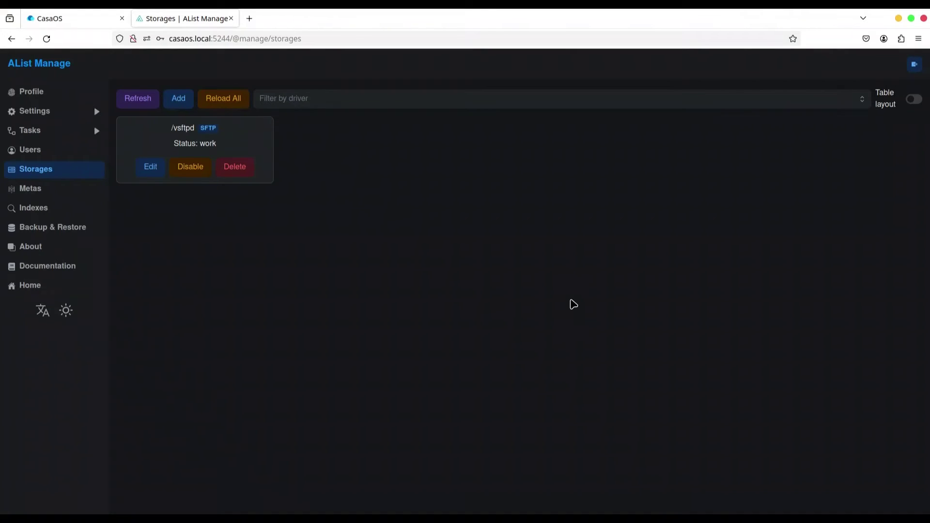
# - Open a terminal in the empty test folder and start 'python -m pyftpdlib -w -p2121'
pyautogui.moveTo(5, 264)
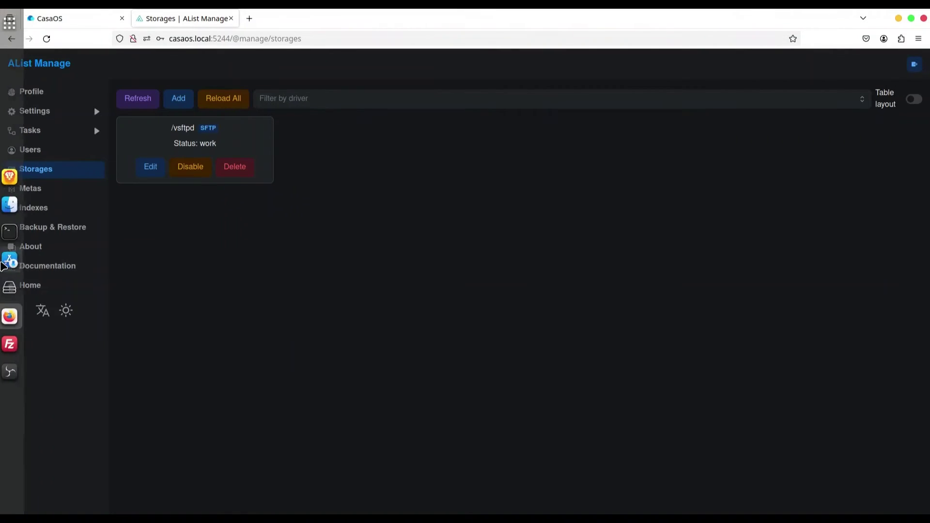
pyautogui.click(14, 208)
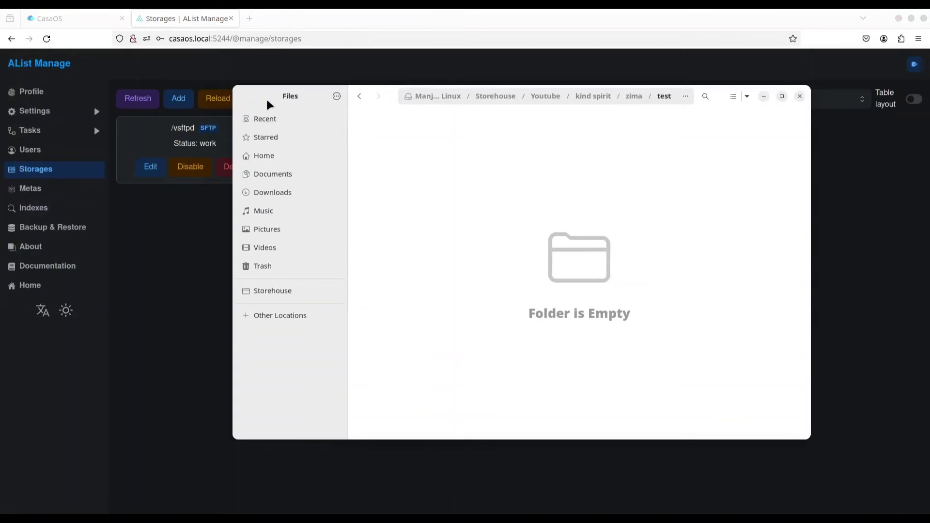
pyautogui.moveTo(269, 99); pyautogui.dragTo(220, 92)
pyautogui.rightClick(420, 196)
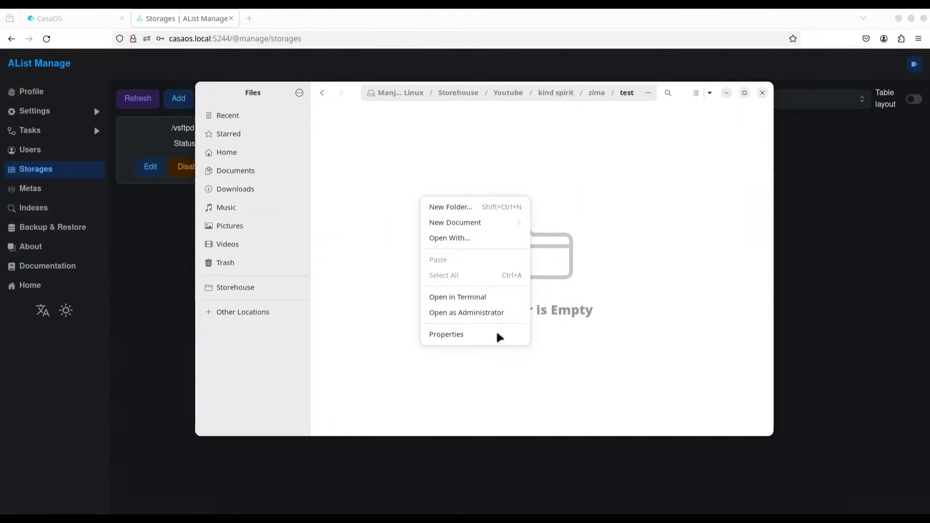
pyautogui.click(492, 298)
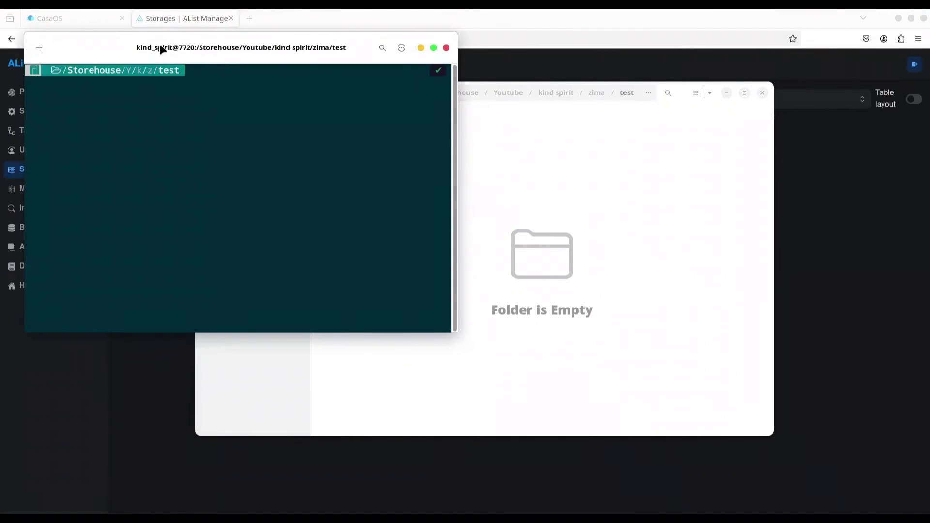
pyautogui.moveTo(160, 45); pyautogui.dragTo(360, 130)
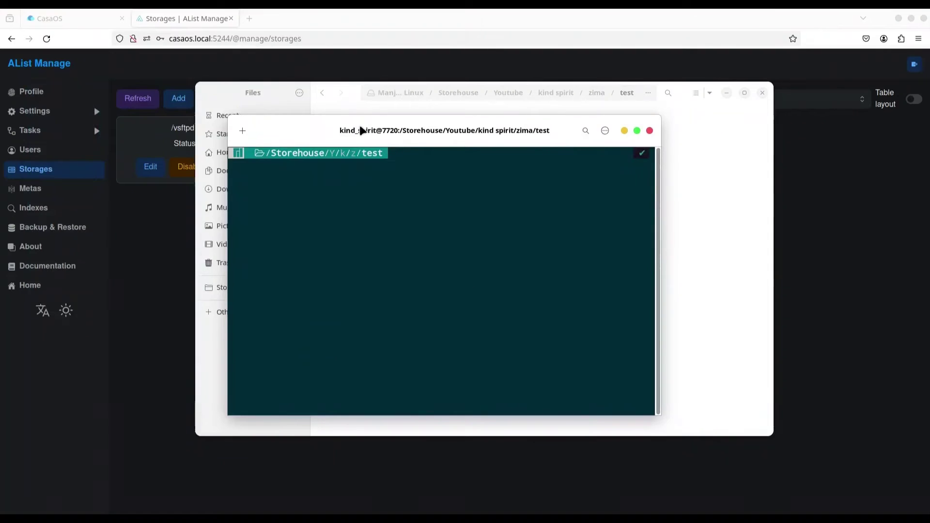
pyautogui.write('pyth')
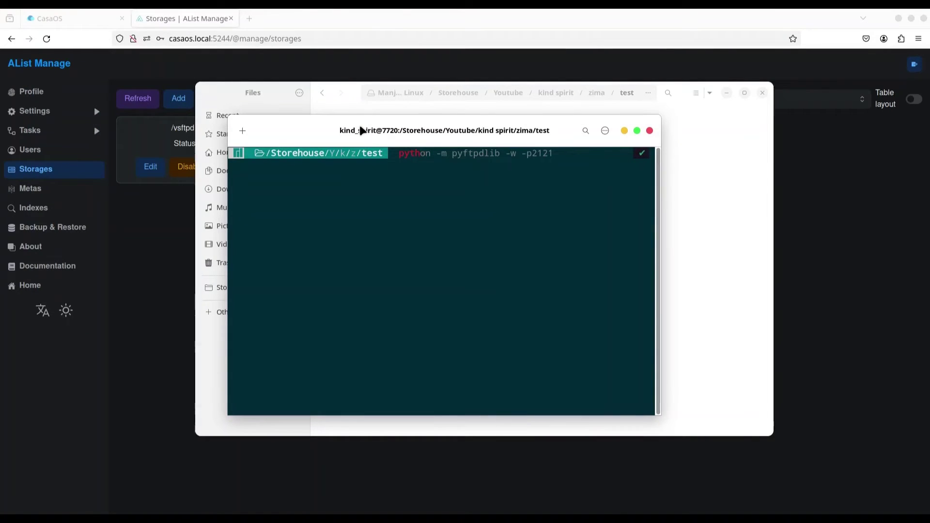
pyautogui.write('on -m pyft')
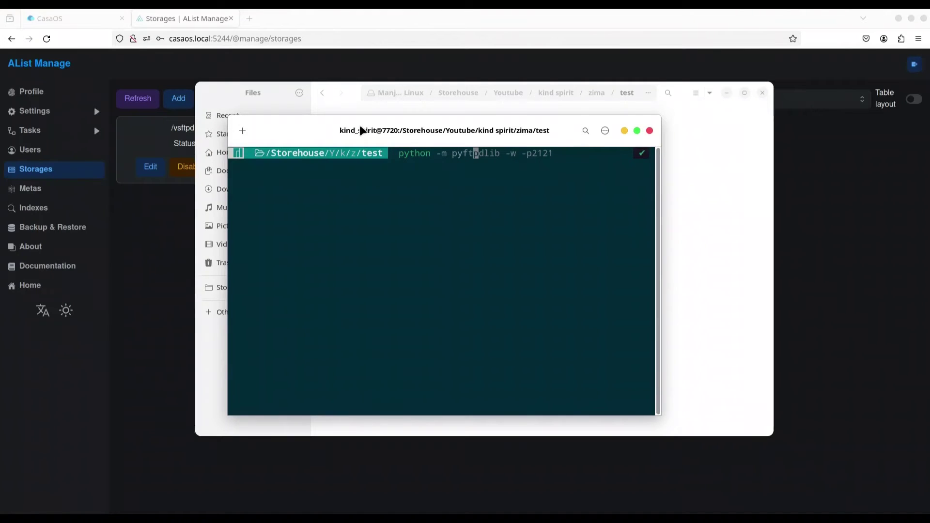
pyautogui.write('pdlib -w ')
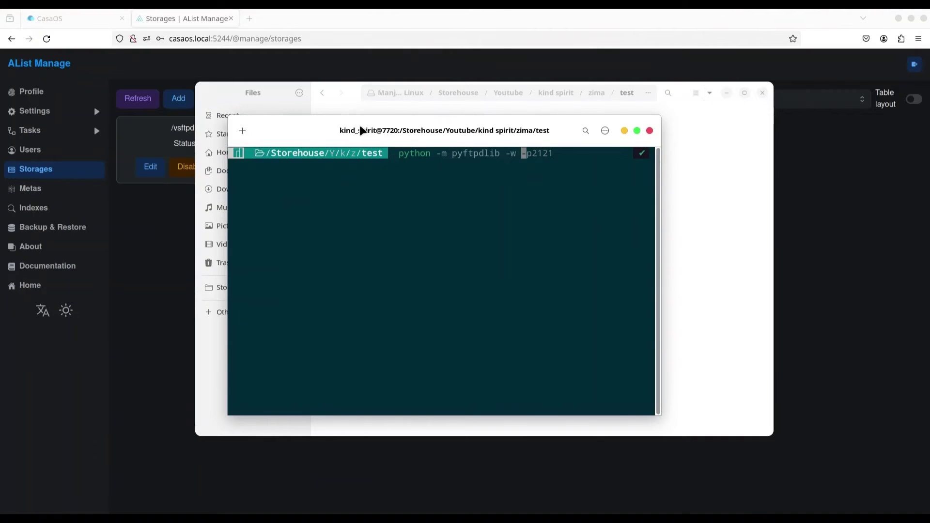
pyautogui.write('-p')
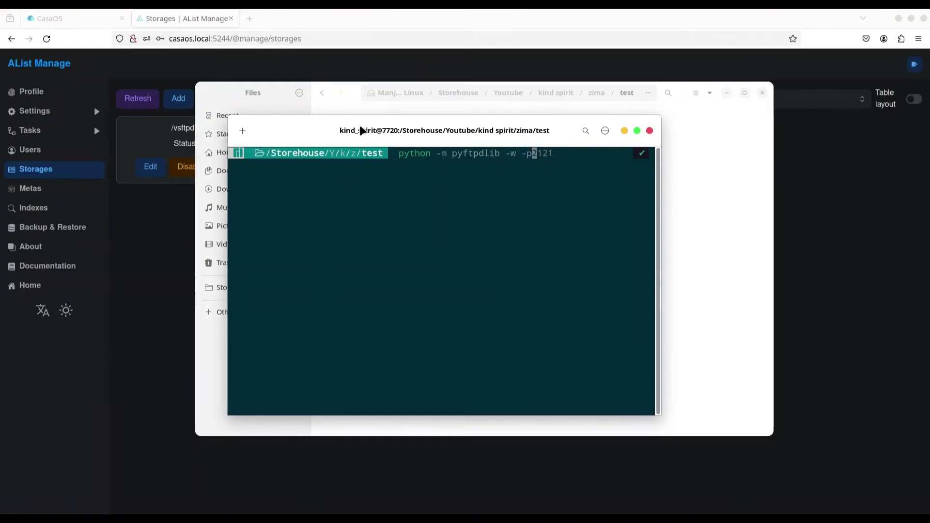
pyautogui.write('2121')
pyautogui.press('Return')
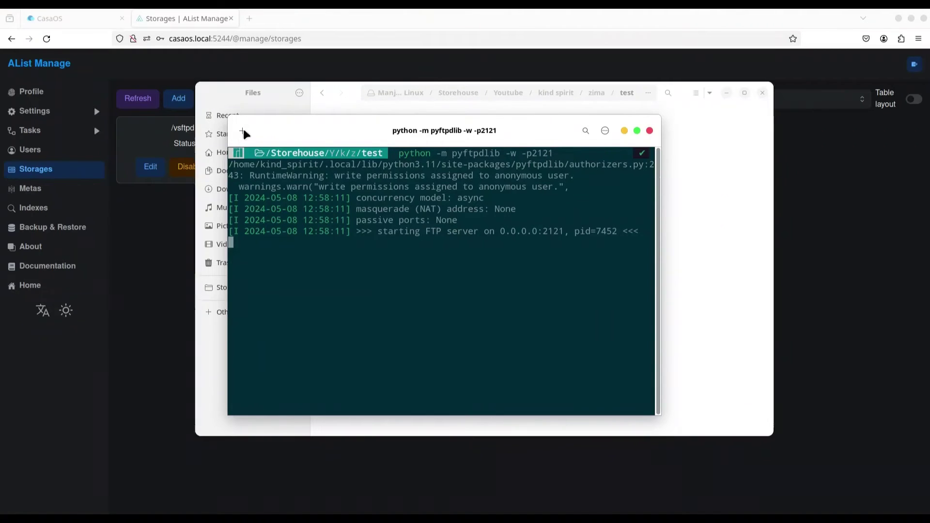
# - Run ifconfig in a second tab to find 192.168.0.24, then close it and minimize the terminal
pyautogui.click(243, 131)
pyautogui.write('if')
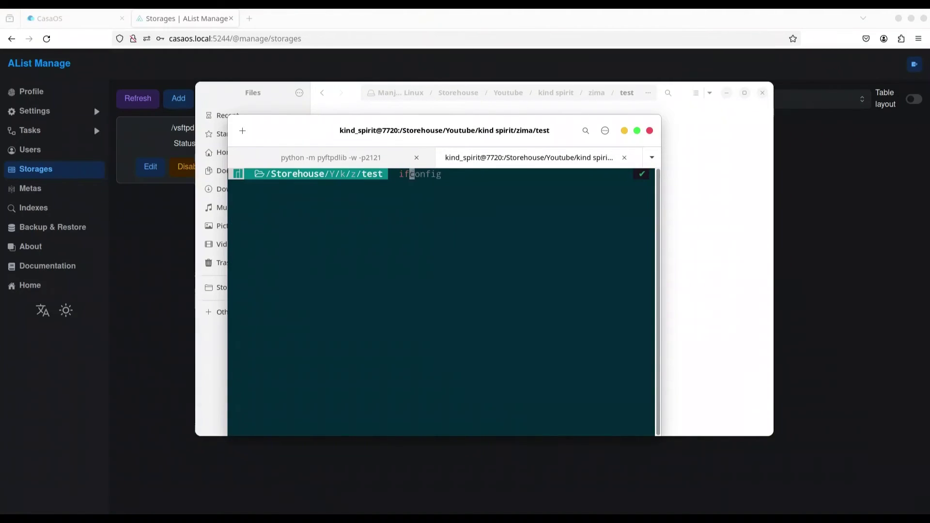
pyautogui.write('config')
pyautogui.press('Return')
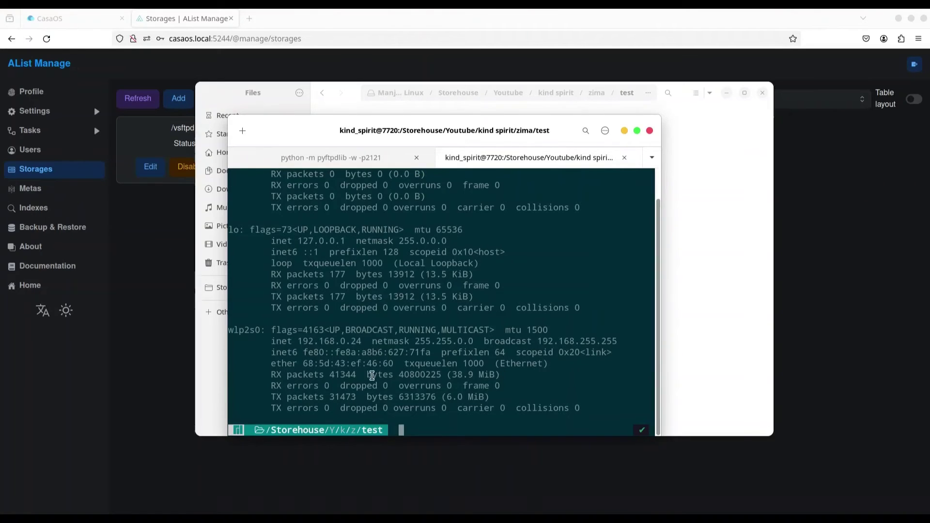
pyautogui.moveTo(362, 341); pyautogui.dragTo(298, 341)
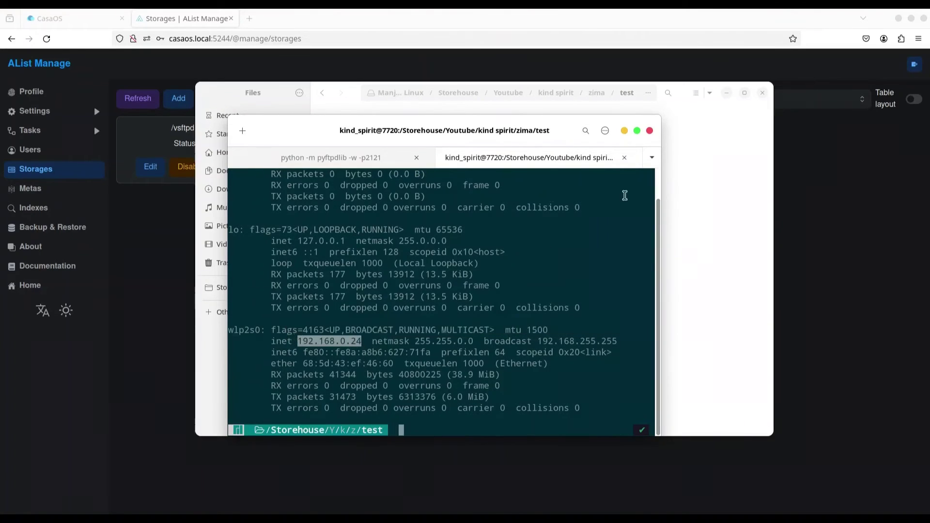
pyautogui.click(624, 157)
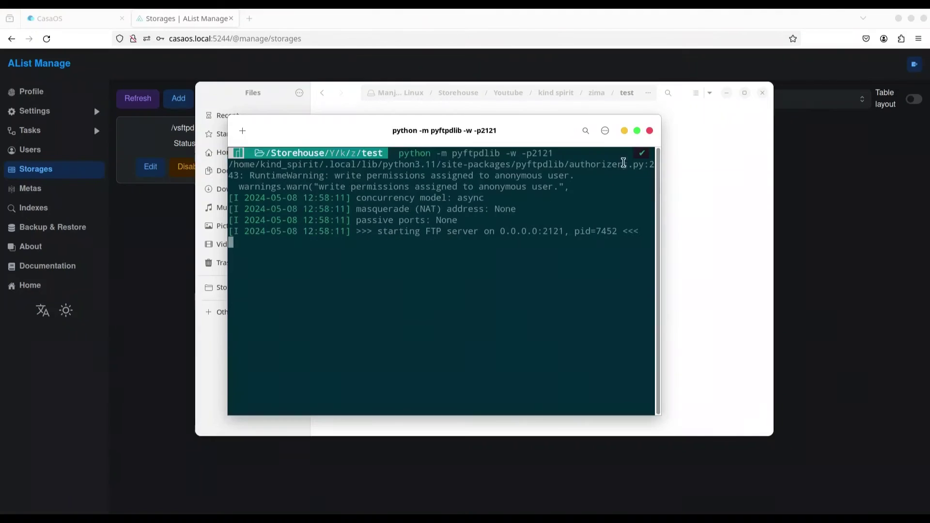
pyautogui.click(624, 131)
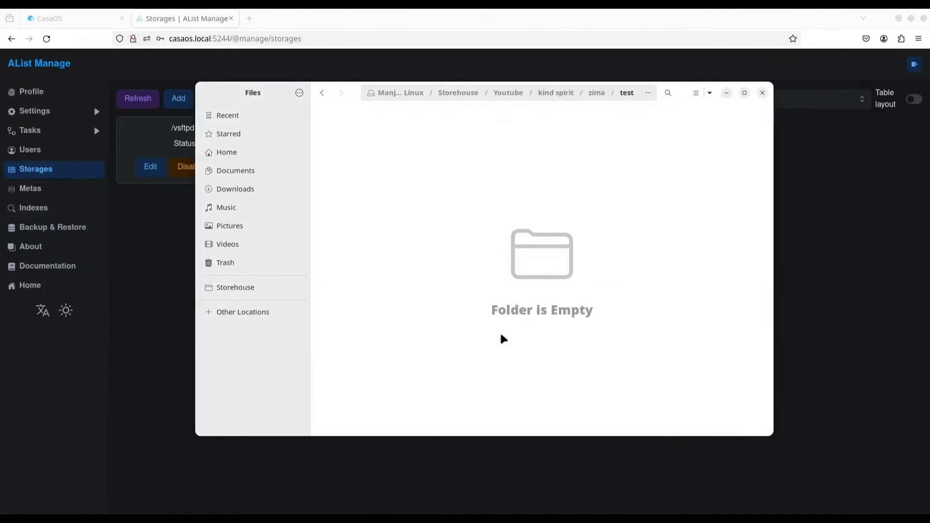
# - Minimize Files and start a new storage with the FTP driver and a mount path
pyautogui.click(725, 92)
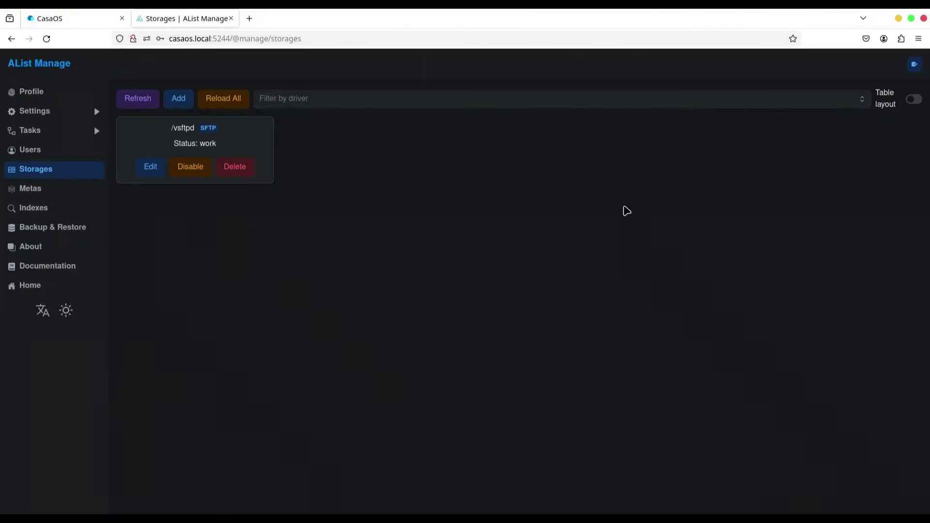
pyautogui.click(177, 100)
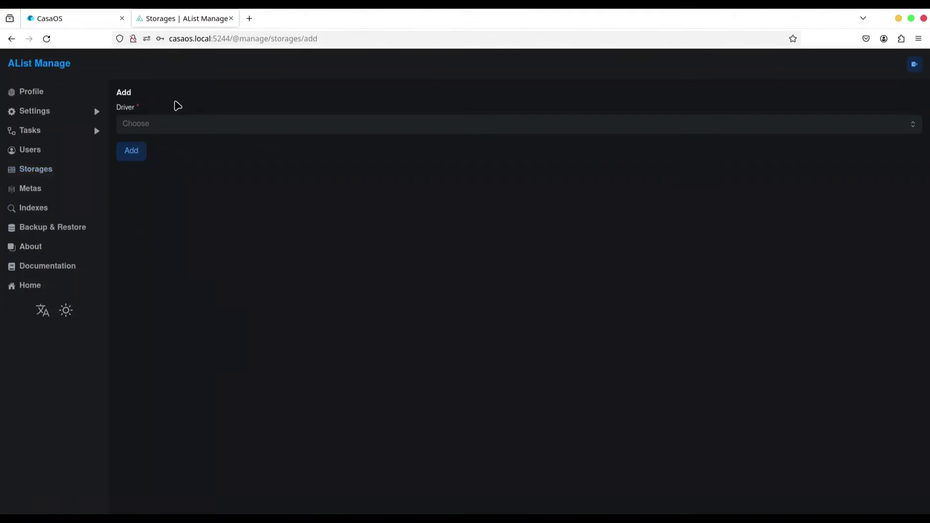
pyautogui.click(166, 129)
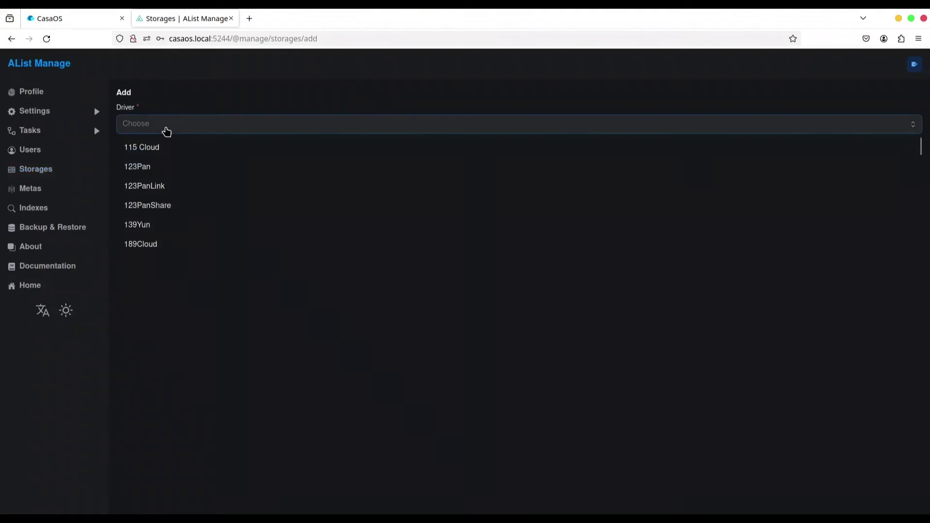
pyautogui.scroll(-5, 174, 209)
pyautogui.click(166, 248)
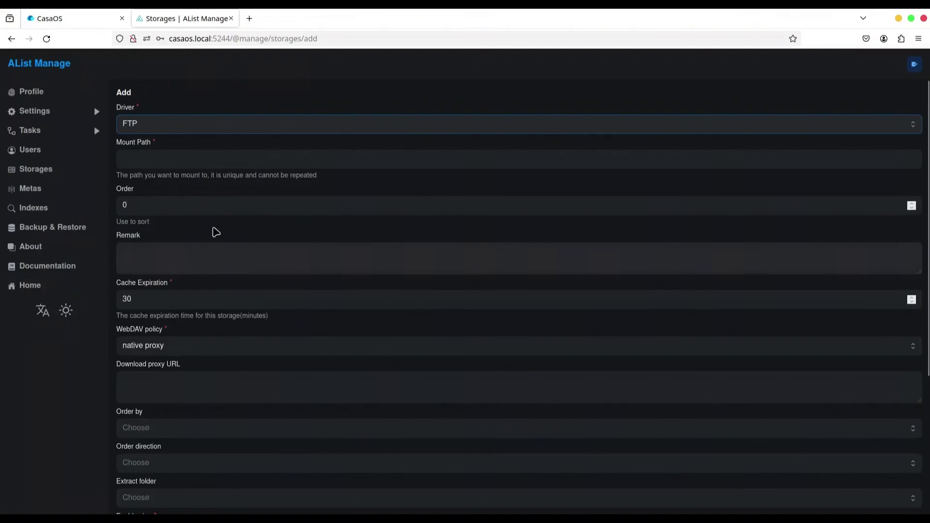
pyautogui.click(159, 162)
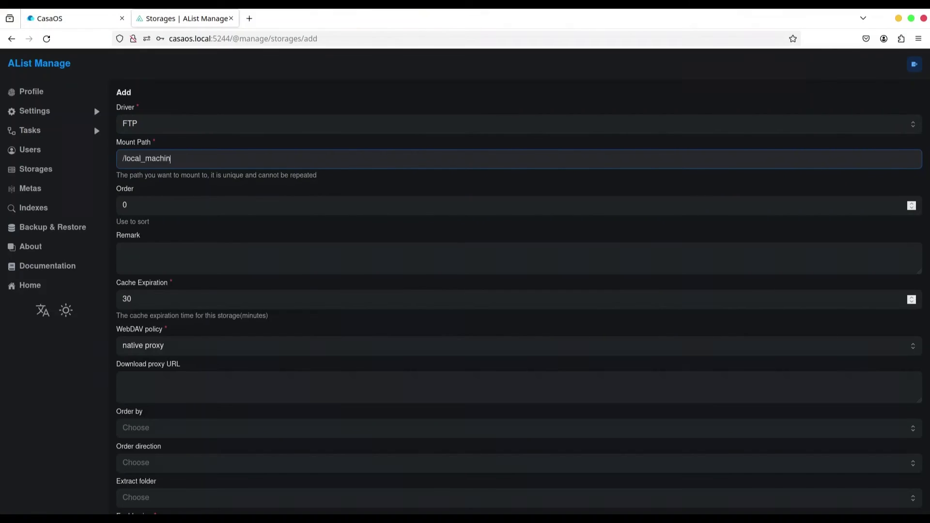
# - Set address 192.168.0.24:2121 with root /, then create the FTP storage
pyautogui.scroll(-4, 360, 184)
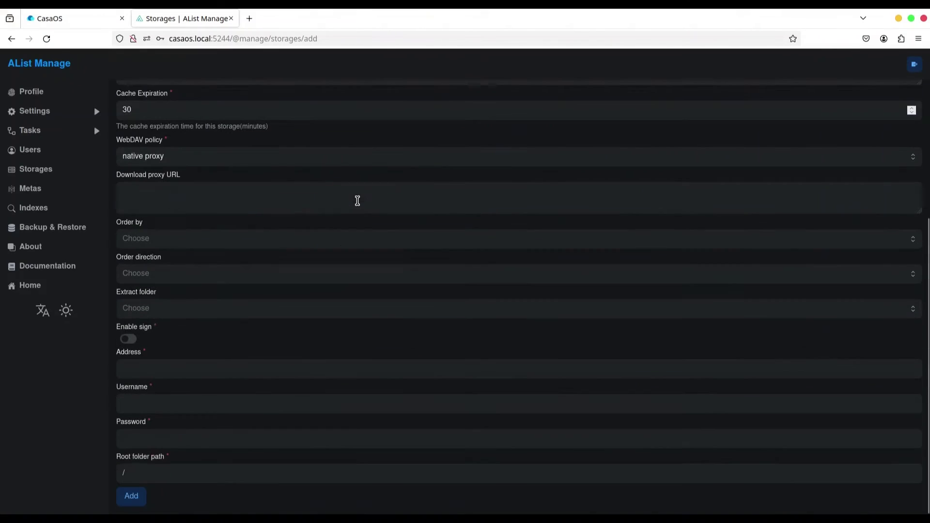
pyautogui.click(203, 366)
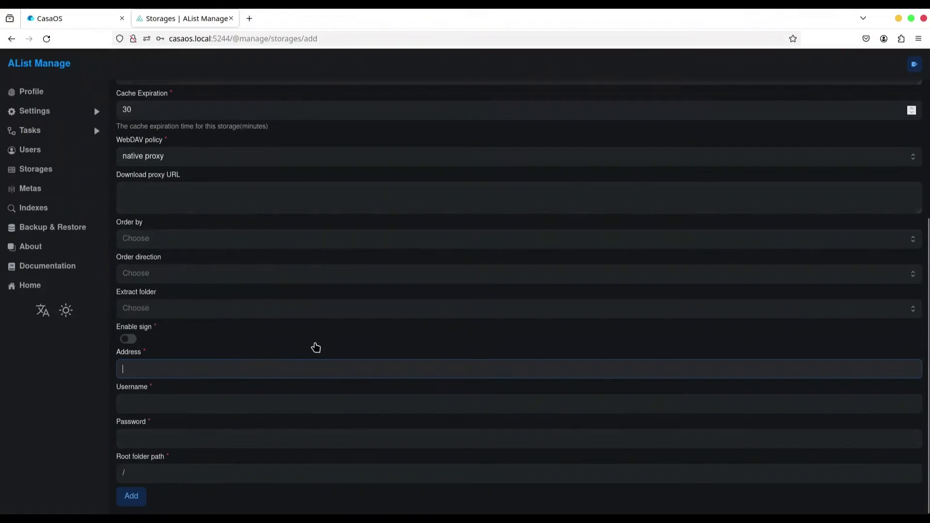
pyautogui.write('192.168.0.24:2121')
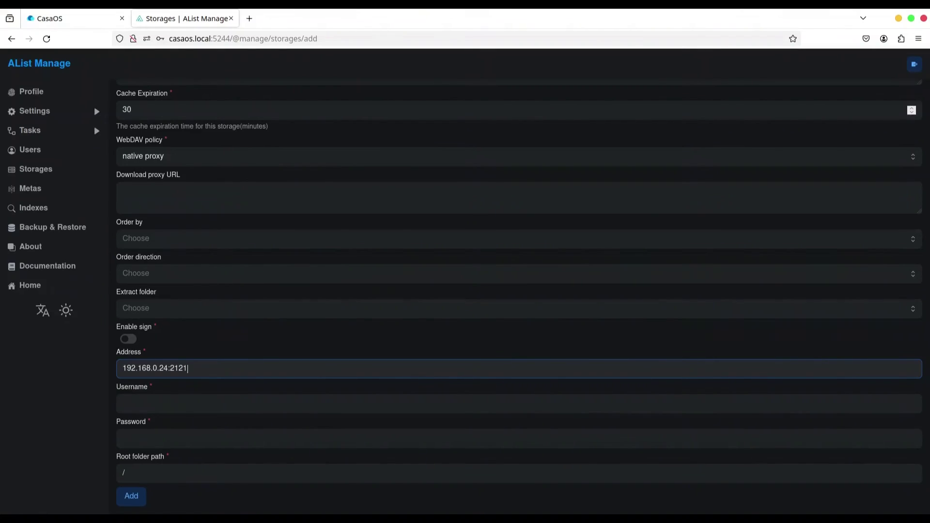
pyautogui.press('Tab')
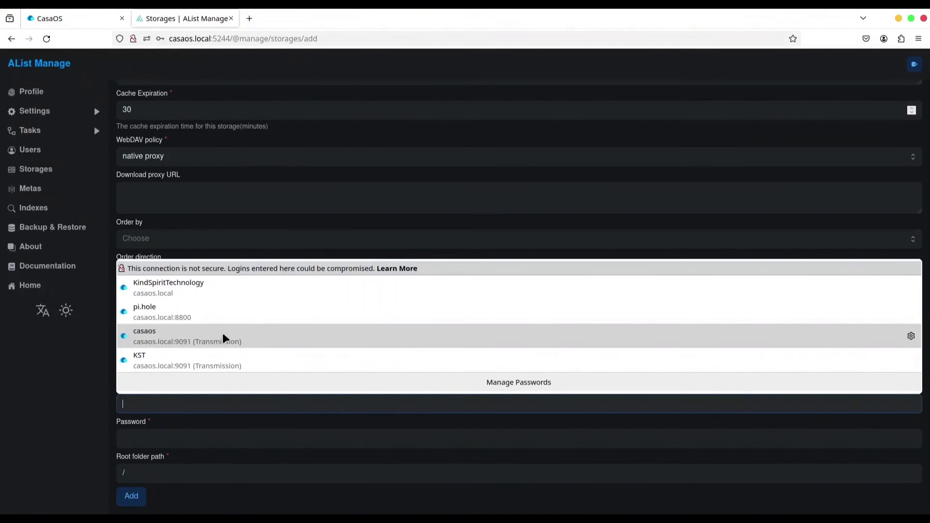
pyautogui.click(187, 436)
pyautogui.click(163, 470)
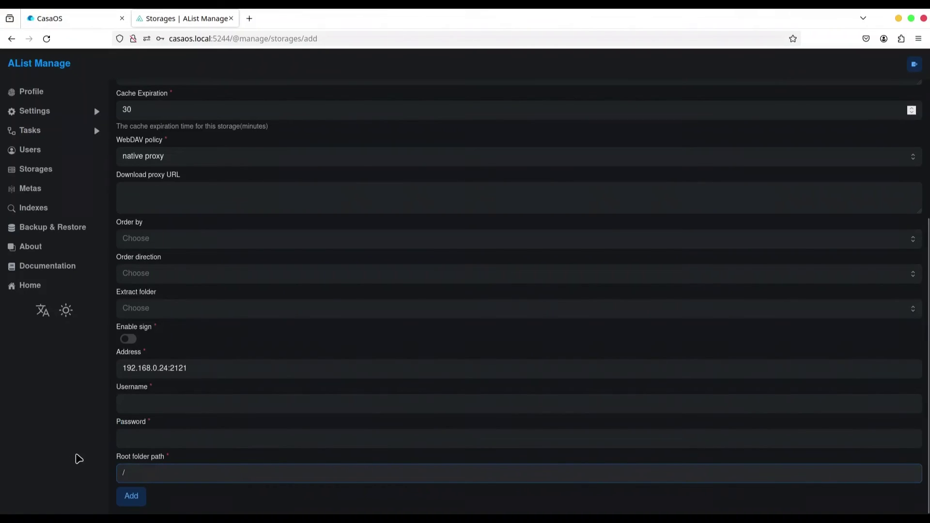
pyautogui.click(136, 501)
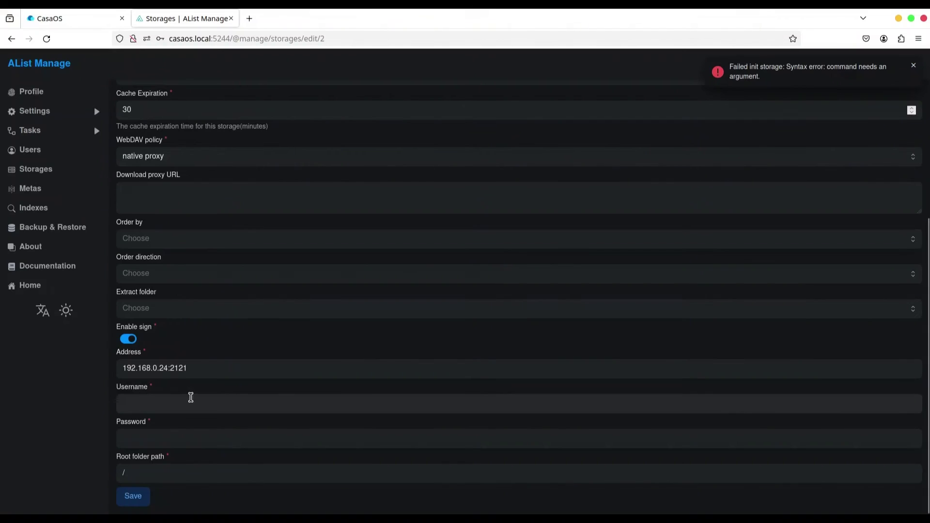
# - Enter anonymous as the FTP storage username and save the storage settings
pyautogui.click(130, 403)
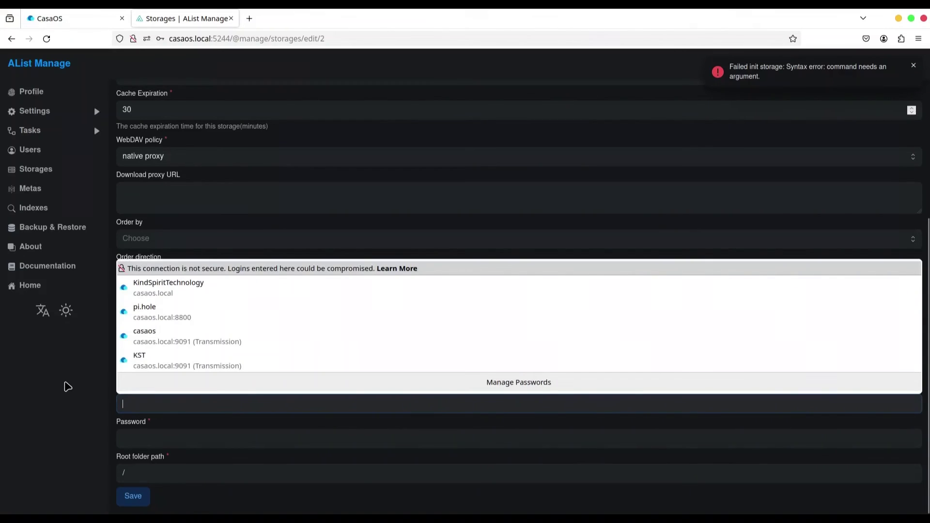
pyautogui.write('anonymous')
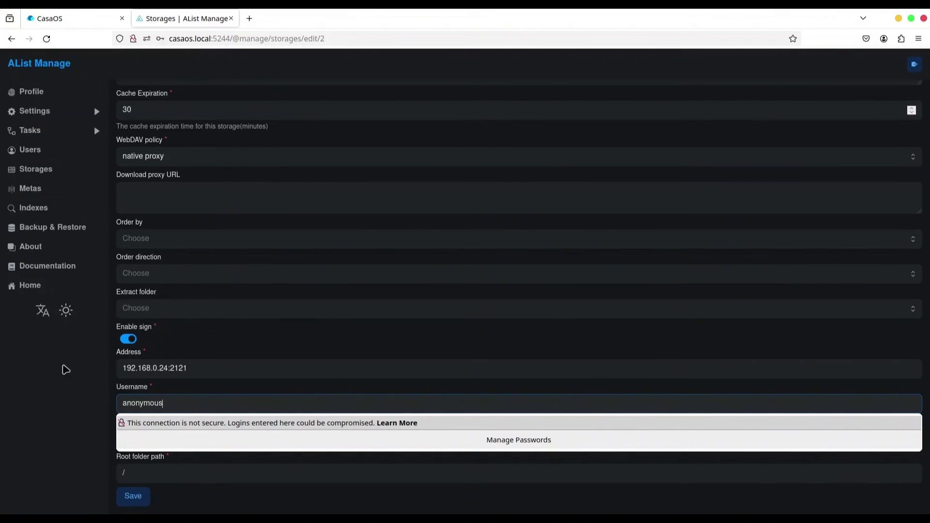
pyautogui.click(54, 394)
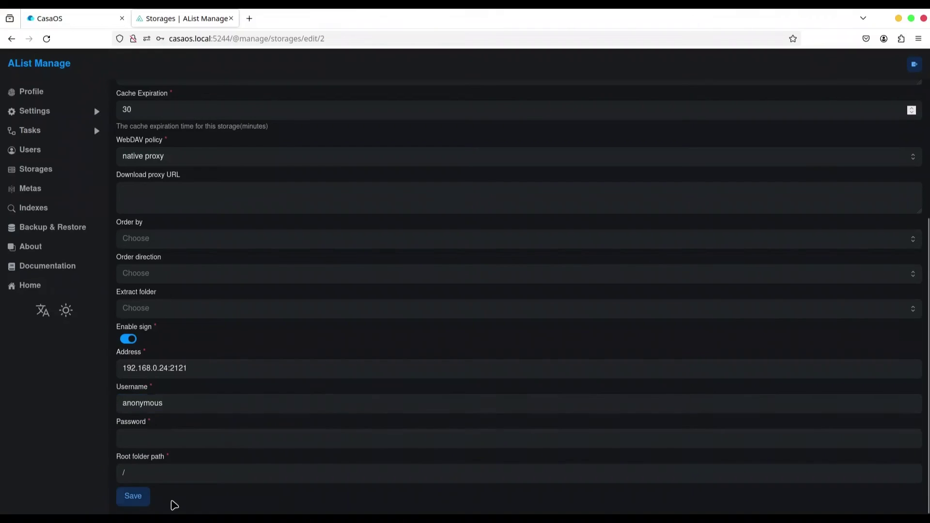
pyautogui.click(134, 496)
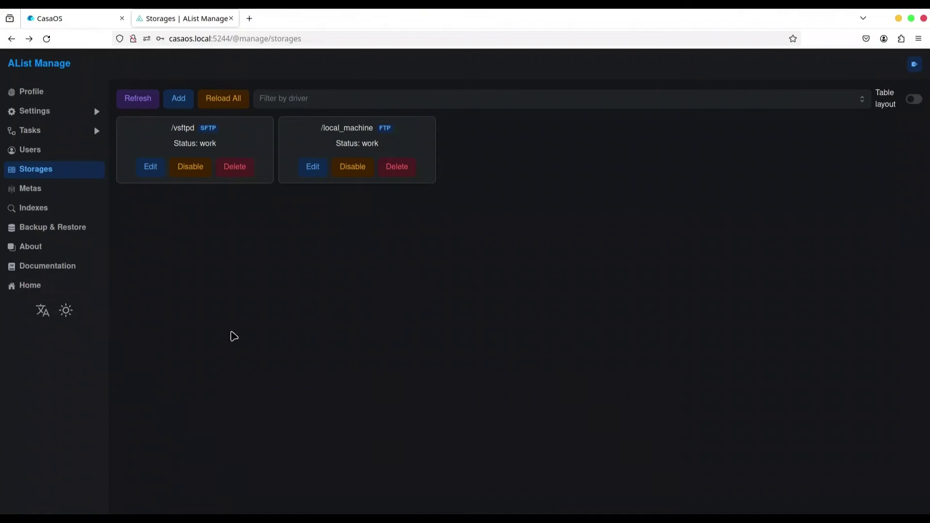
# - Create 'new file for example.txt' in the local_machine storage, then switch to Files to check it
pyautogui.click(31, 285)
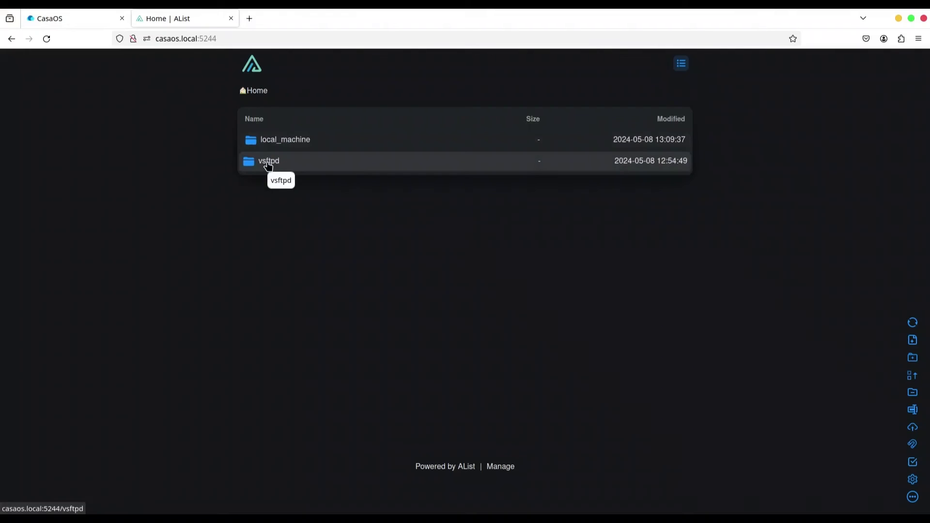
pyautogui.click(294, 143)
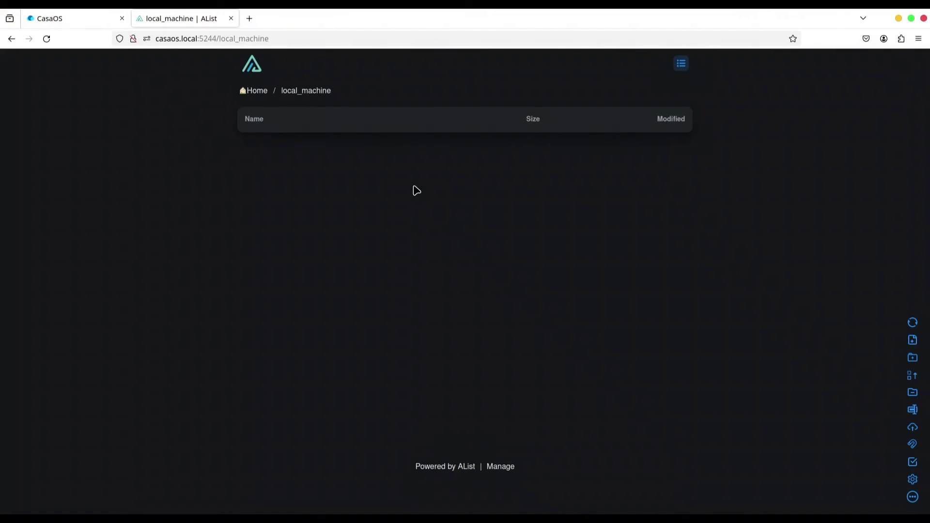
pyautogui.click(912, 340)
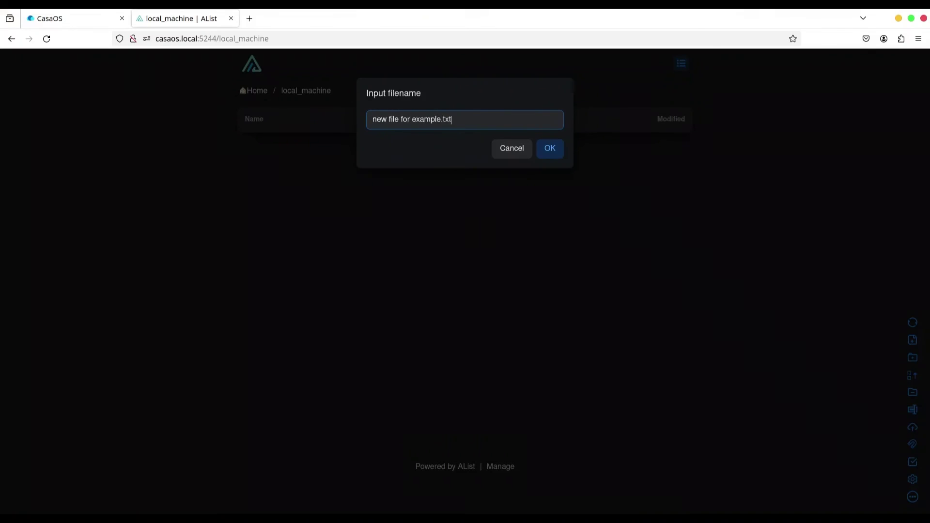
pyautogui.press('Return')
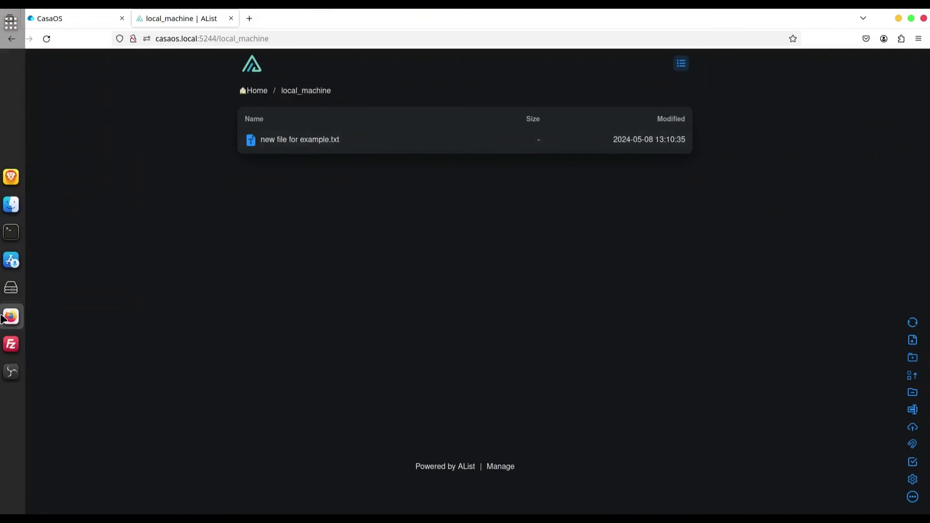
pyautogui.click(14, 204)
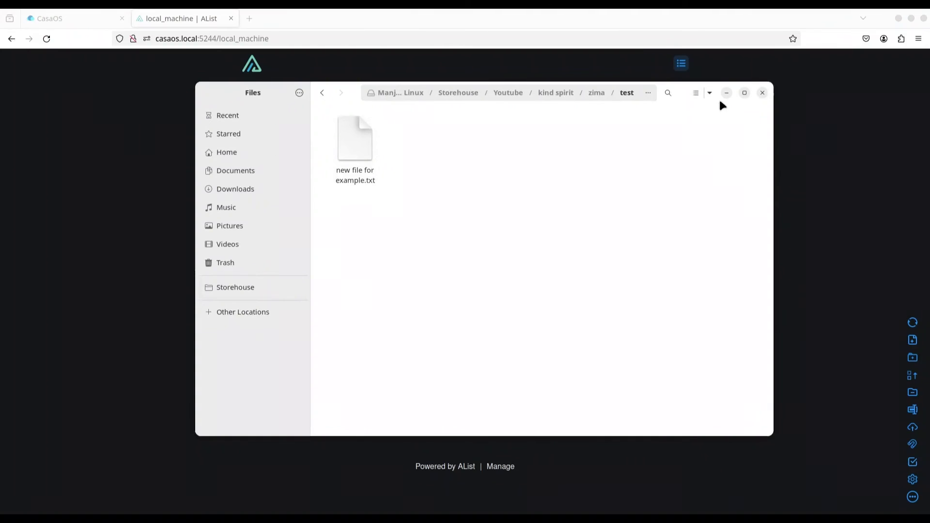
# - Create a new empty file in the zima/test folder via New Document > Empty File
pyautogui.rightClick(495, 260)
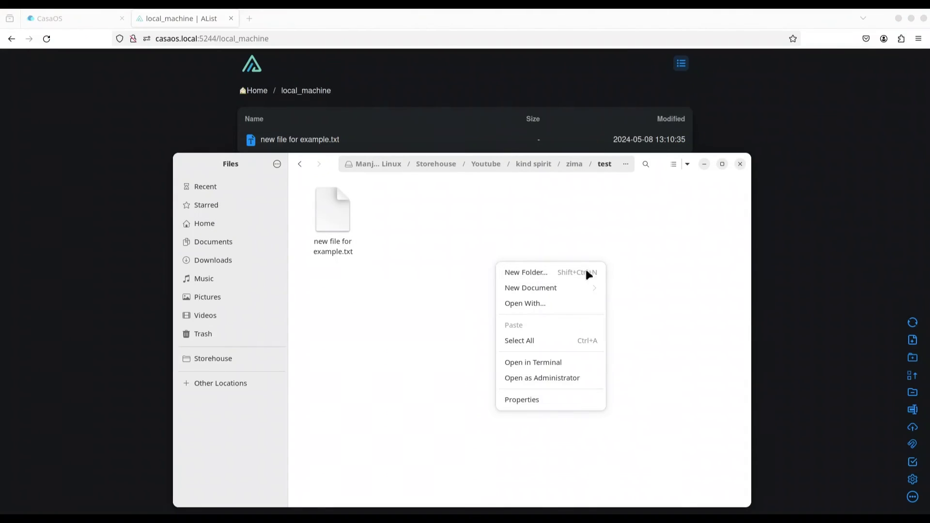
pyautogui.click(568, 289)
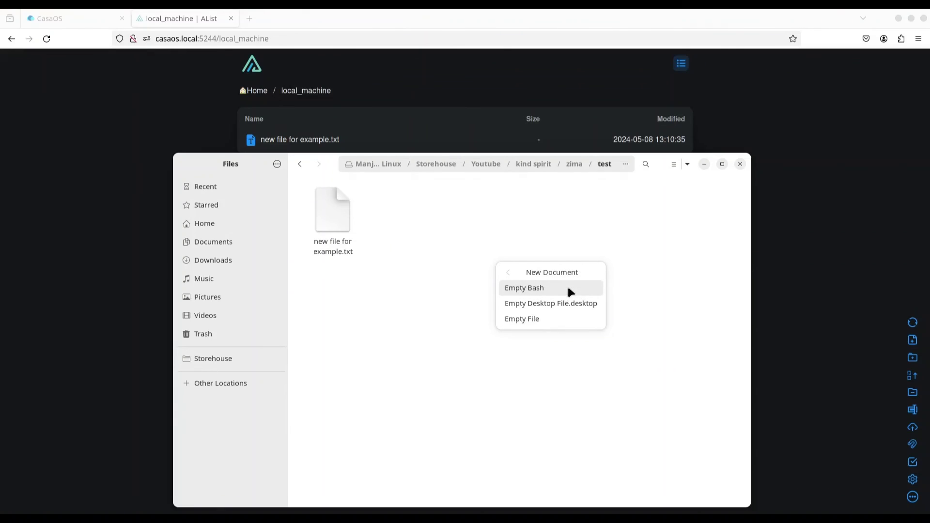
pyautogui.click(529, 317)
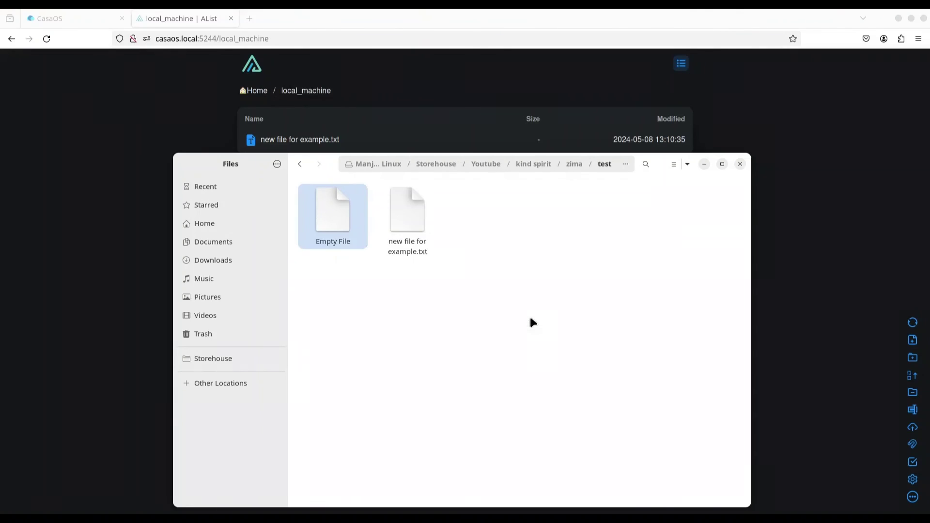
pyautogui.write('ne')
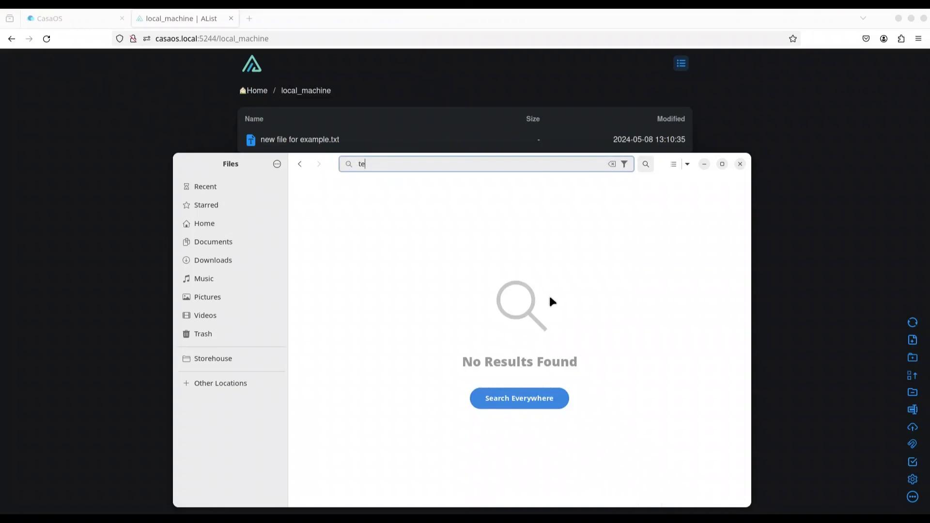
pyautogui.press('Escape')
# - Rename the empty file to 'test file' and minimize the Files window
pyautogui.rightClick(330, 226)
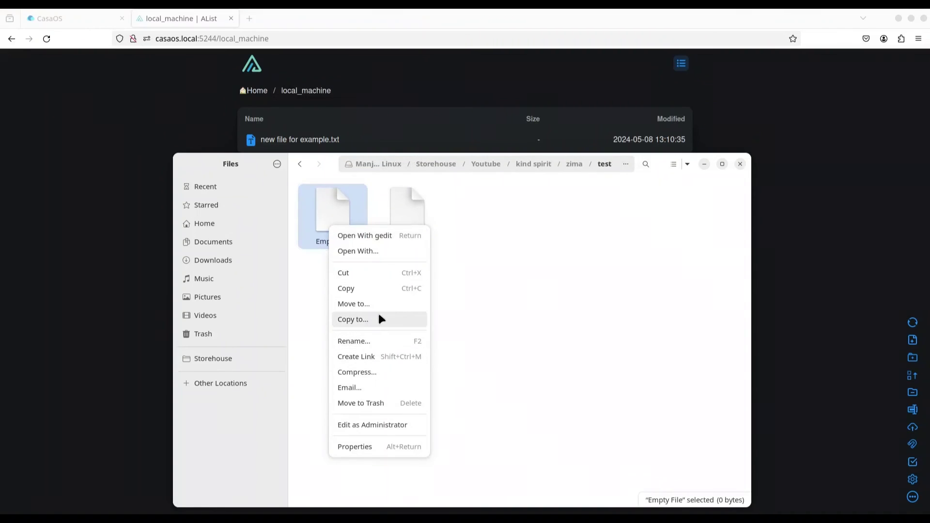
pyautogui.click(377, 341)
pyautogui.write('test ')
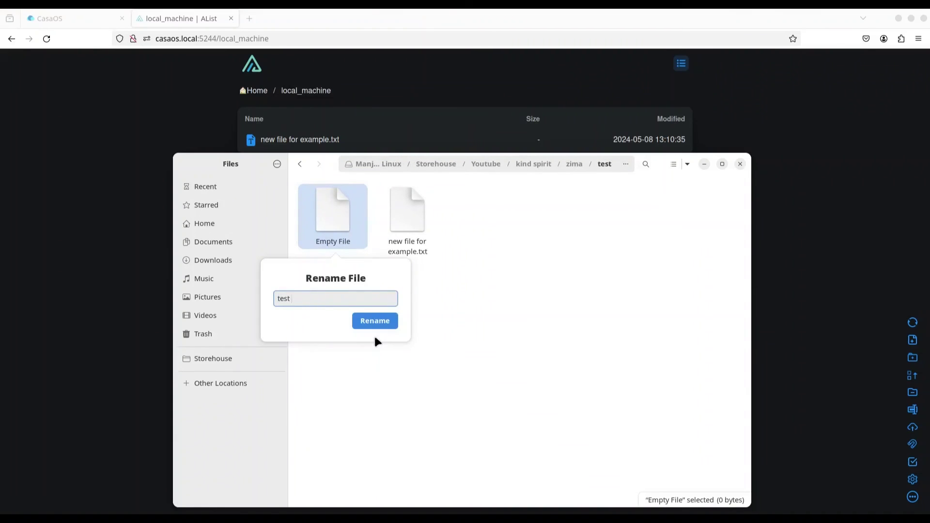
pyautogui.write('file.')
pyautogui.press('BackSpace')
pyautogui.click(382, 320)
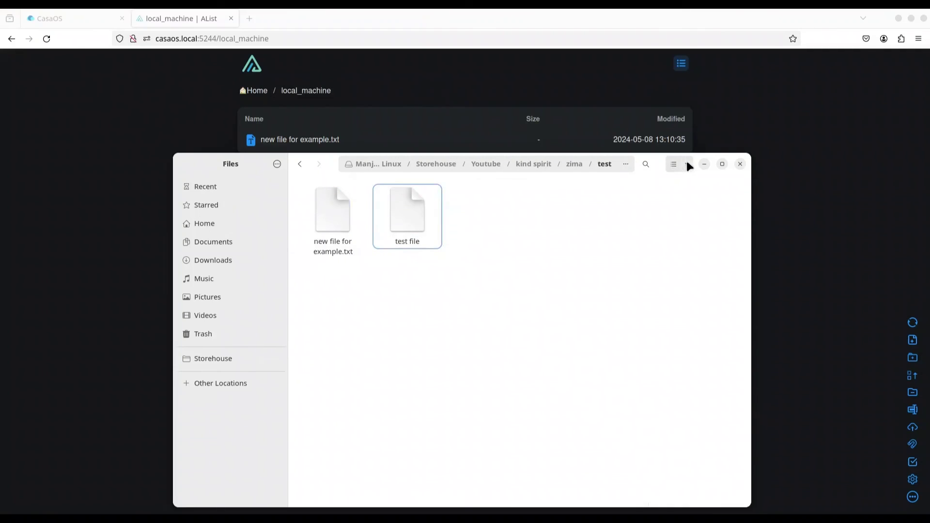
pyautogui.click(704, 164)
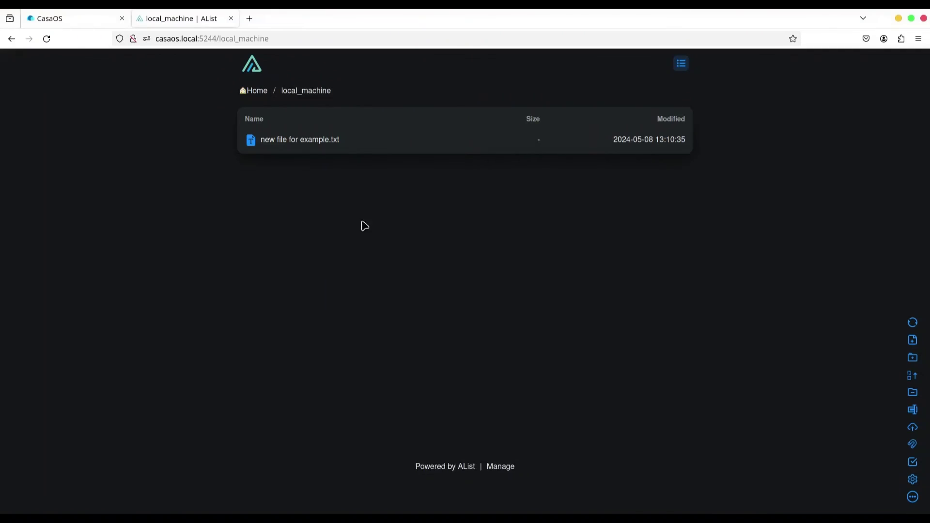
# - Refresh local_machine to confirm test file, then create test file.txt in the vsftpd storage
pyautogui.click(913, 322)
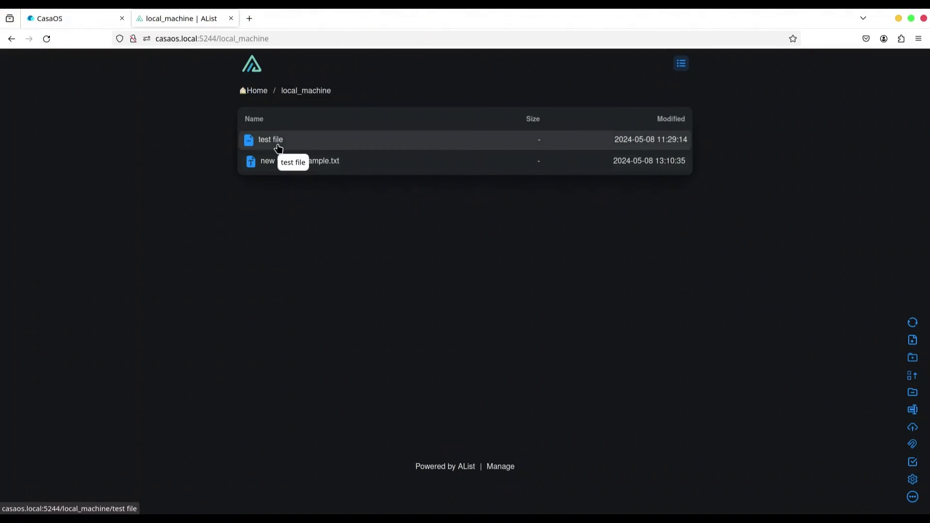
pyautogui.click(260, 93)
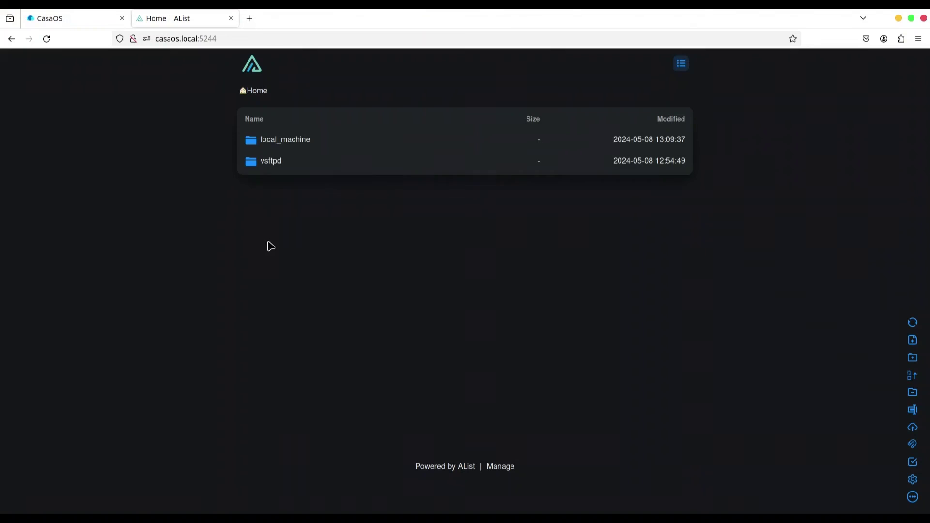
pyautogui.click(271, 167)
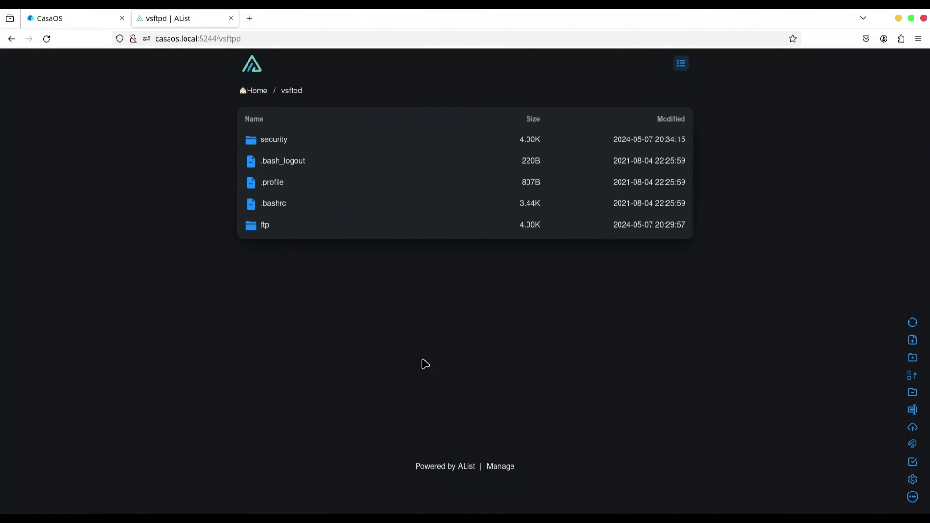
pyautogui.click(911, 340)
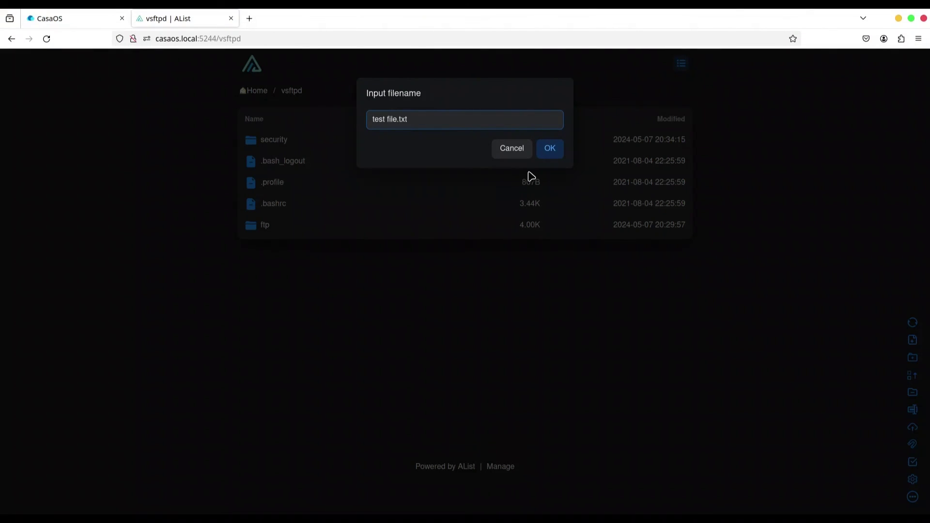
pyautogui.click(548, 151)
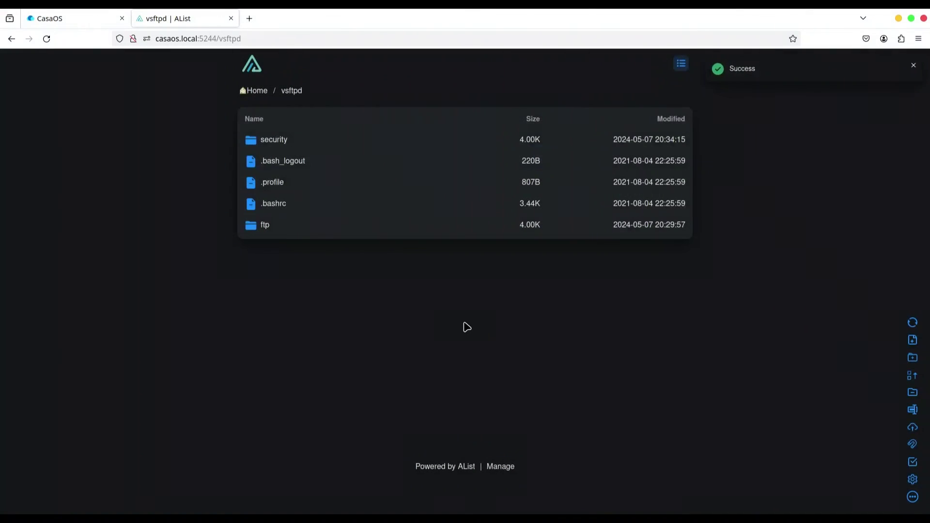
pyautogui.click(912, 323)
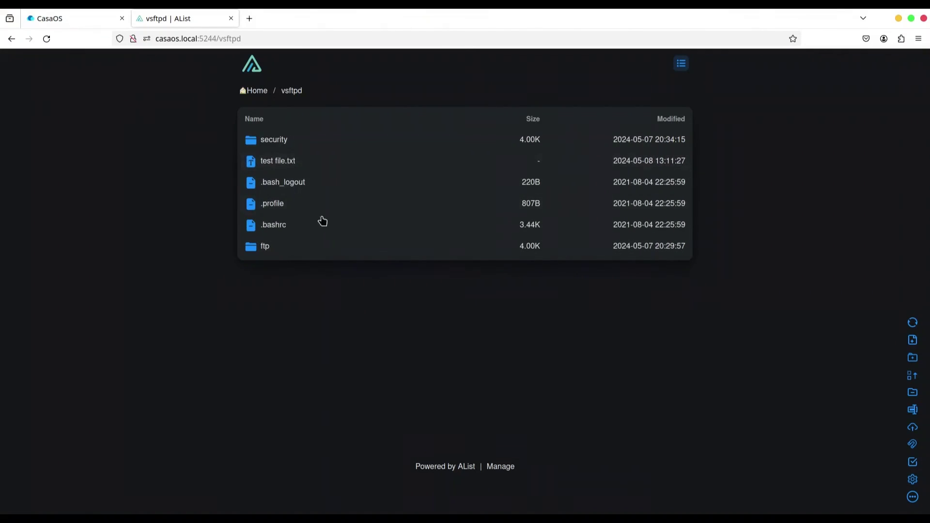
# - Connect FileZilla over SFTP on port 22, find test file.txt in the ftpuser folder, then disconnect
pyautogui.moveTo(2, 318)
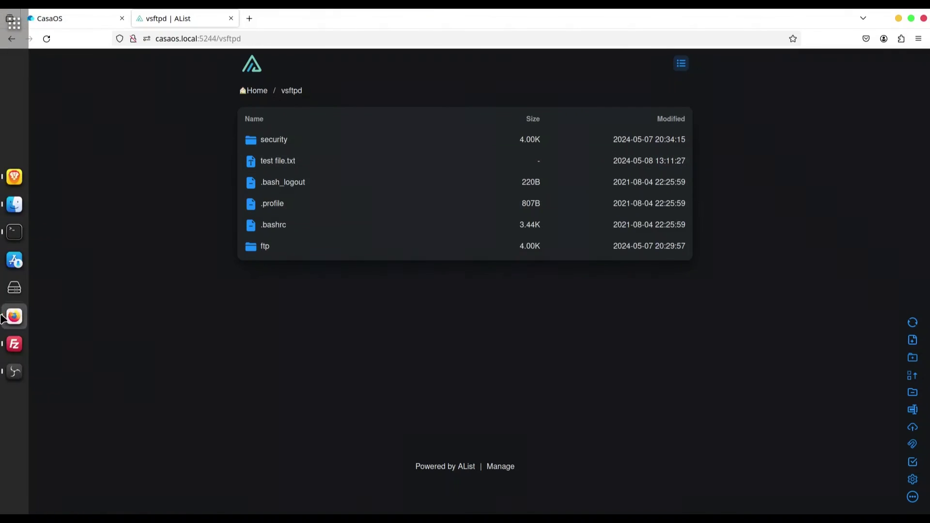
pyautogui.click(15, 344)
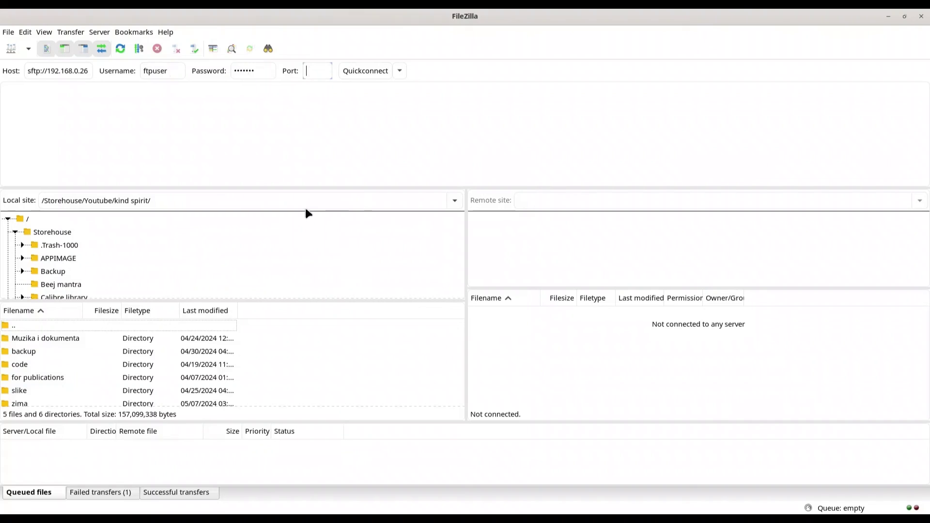
pyautogui.write('22')
pyautogui.press('Return')
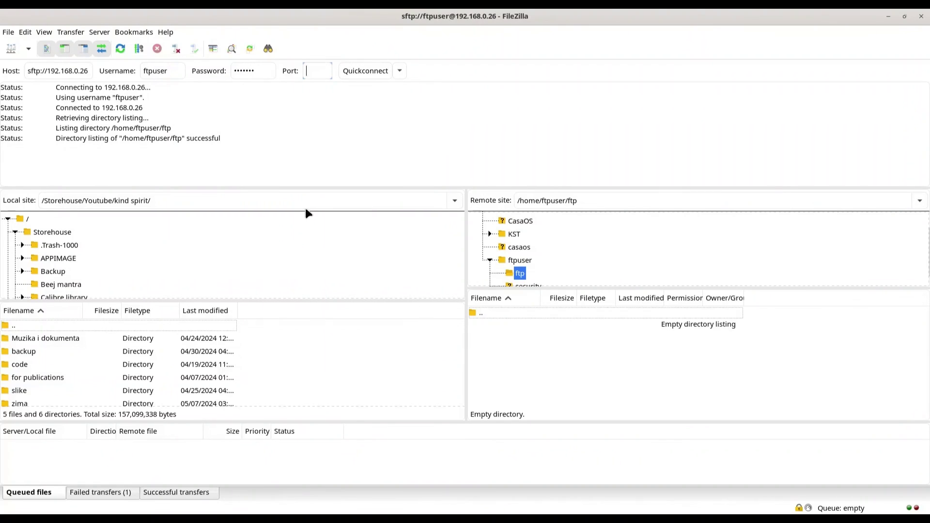
pyautogui.click(520, 261)
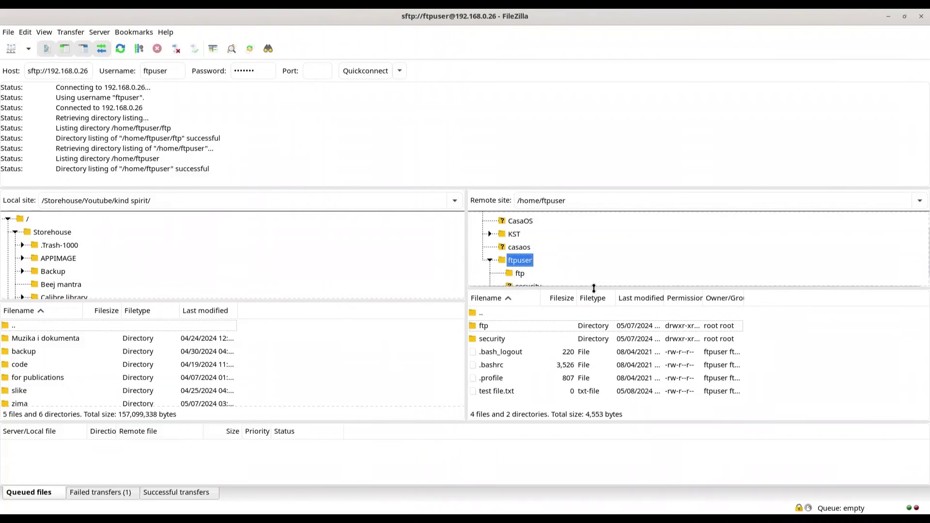
pyautogui.moveTo(596, 290); pyautogui.dragTo(595, 248)
pyautogui.click(499, 346)
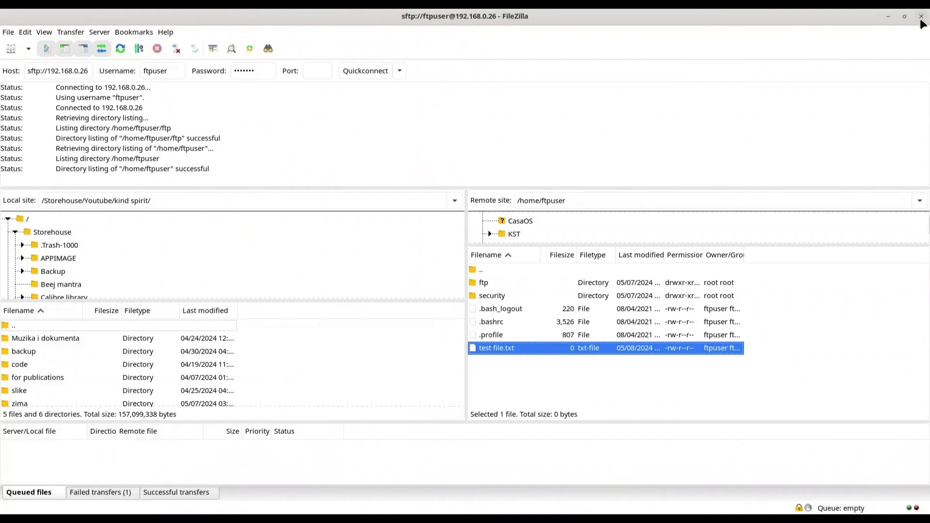
pyautogui.click(176, 48)
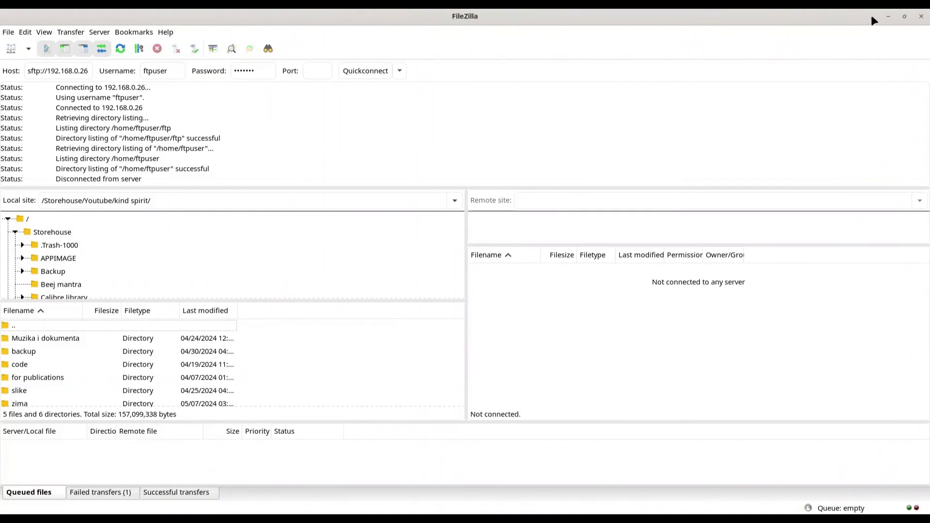
# - Delete the /local_machine storage under Manage > Storages and return to the AList home listing
pyautogui.click(920, 17)
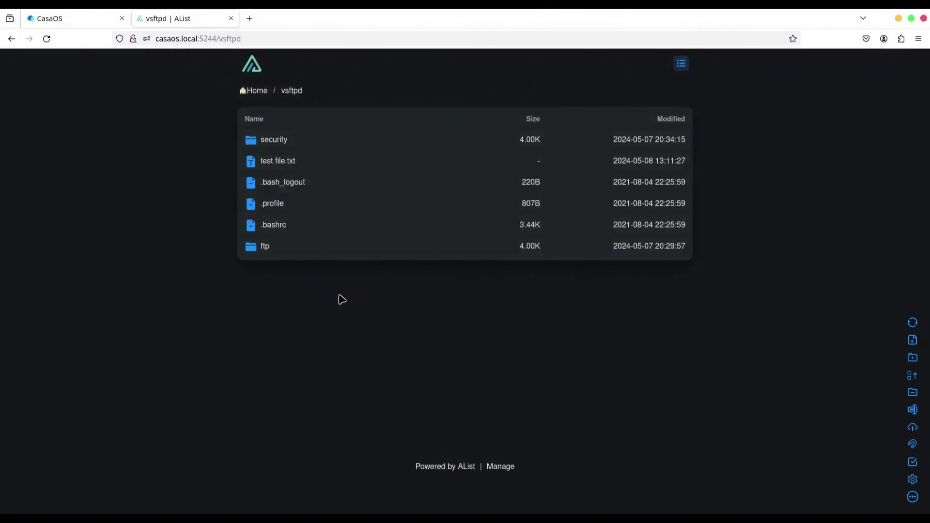
pyautogui.click(257, 91)
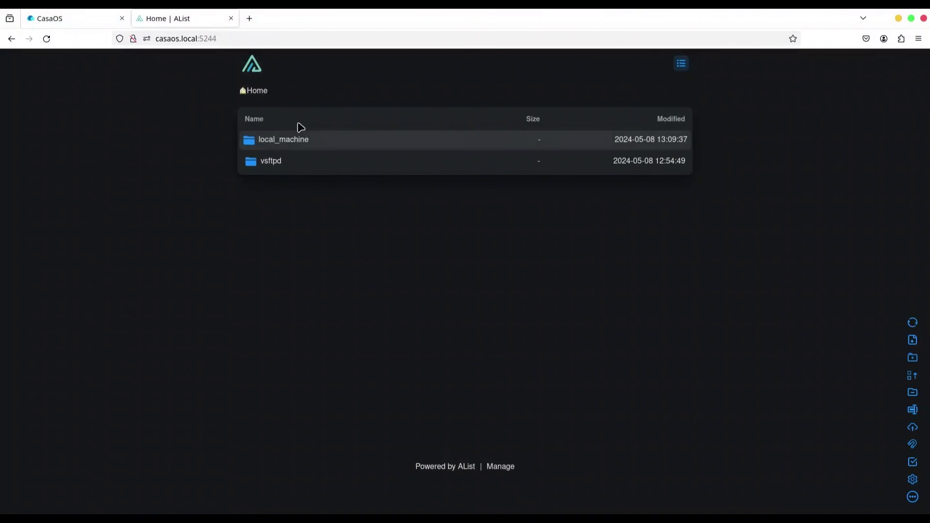
pyautogui.click(501, 467)
pyautogui.click(35, 169)
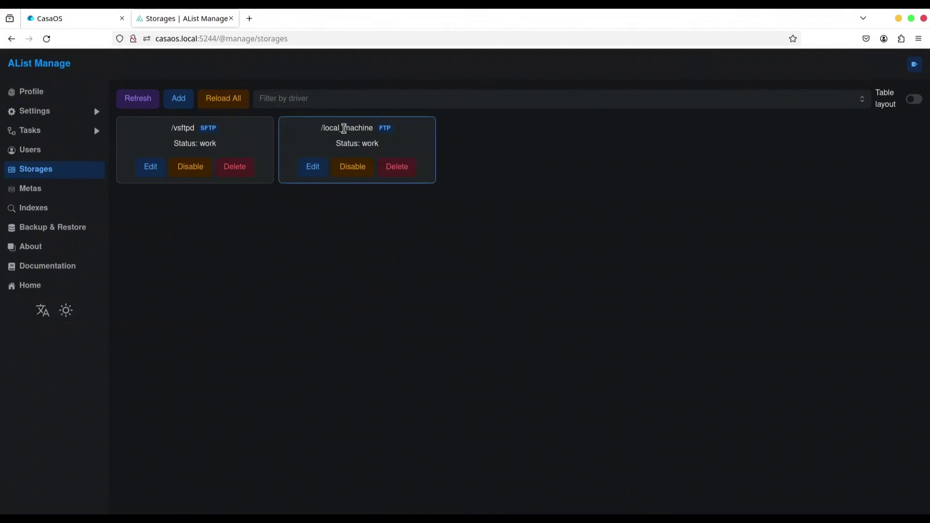
pyautogui.click(397, 175)
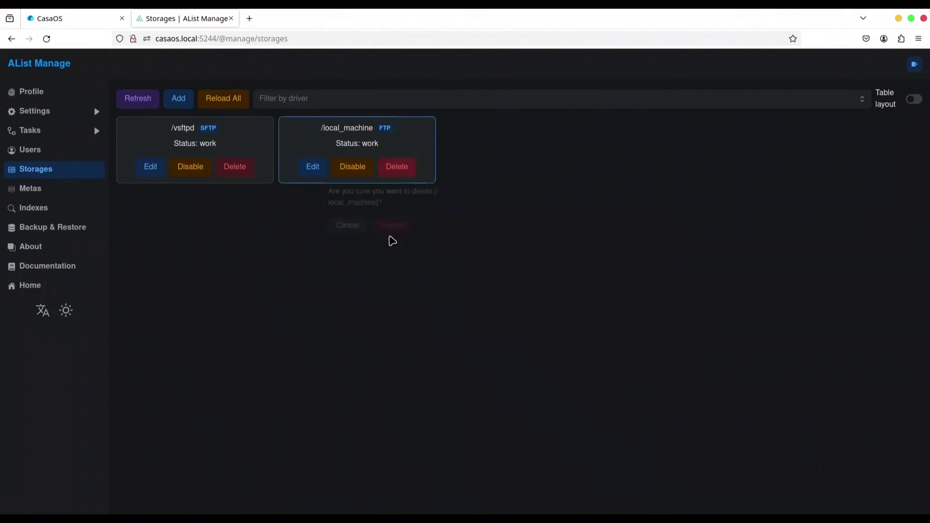
pyautogui.click(393, 227)
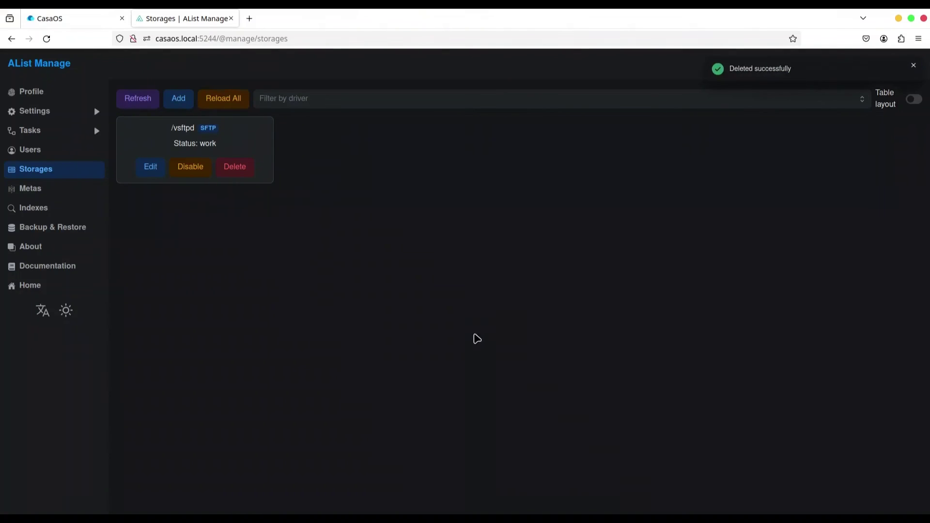
pyautogui.click(35, 288)
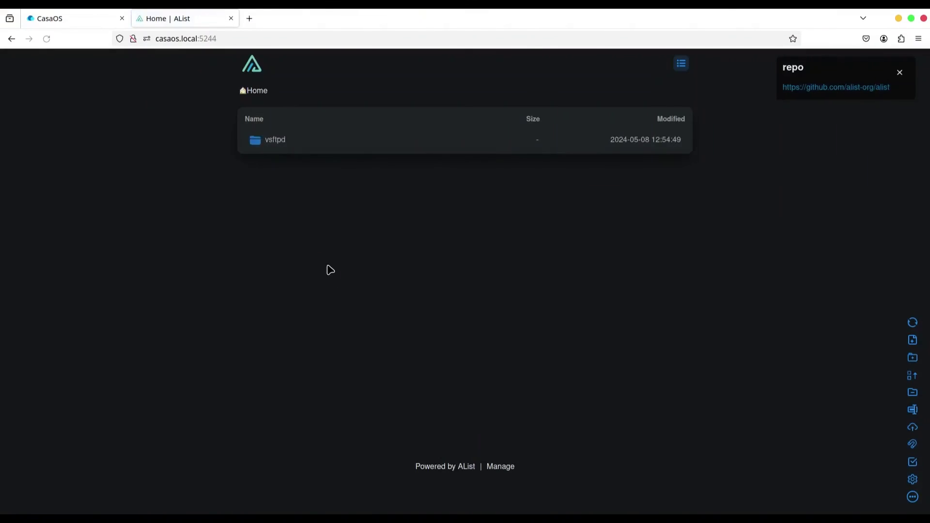